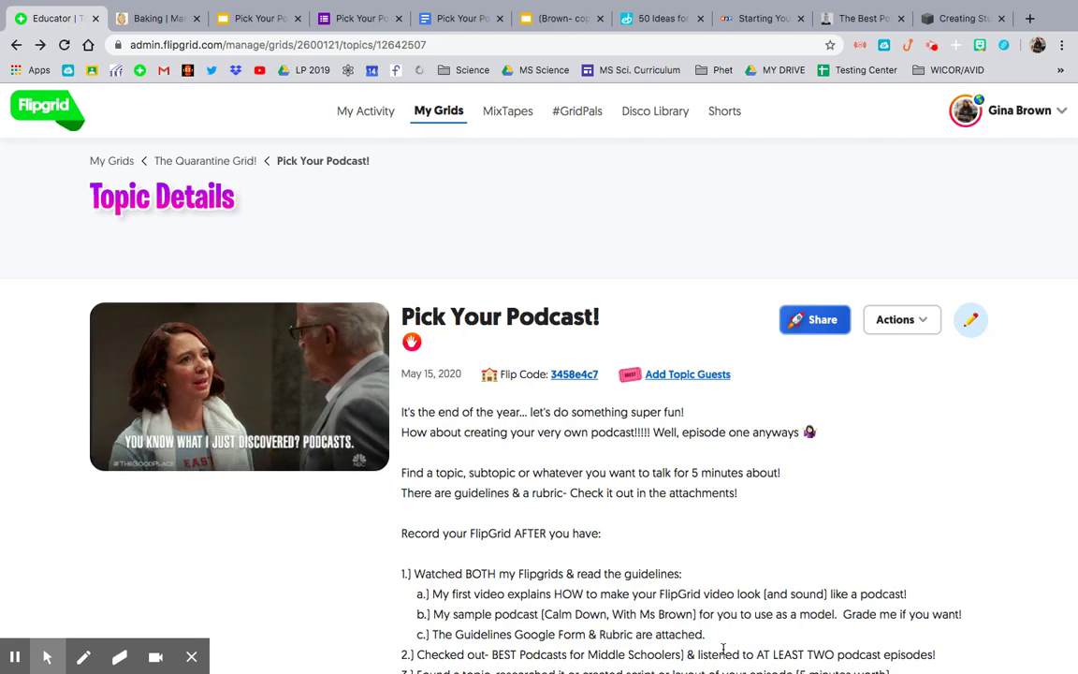
# Review the Pick Your Podcast! topic instructions on Flipgrid, then show the Resources/Live Links slide in the project's Google Slides copy for kids
pyautogui.scroll(-1, 724, 648)
pyautogui.scroll(-2, 724, 649)
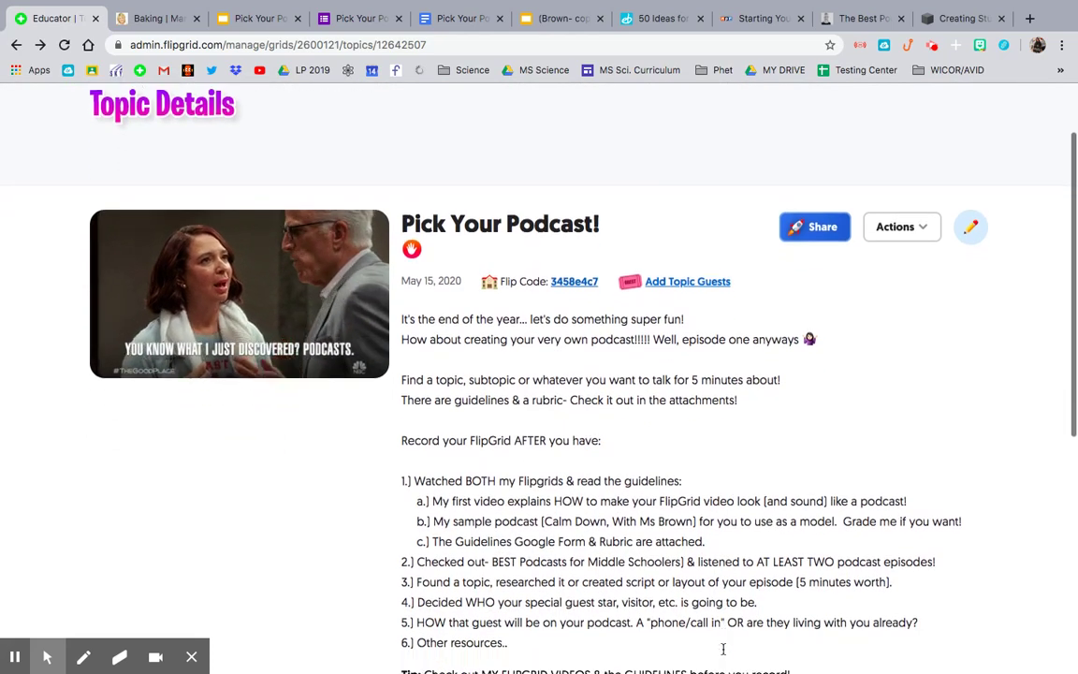
pyautogui.scroll(1, 723, 649)
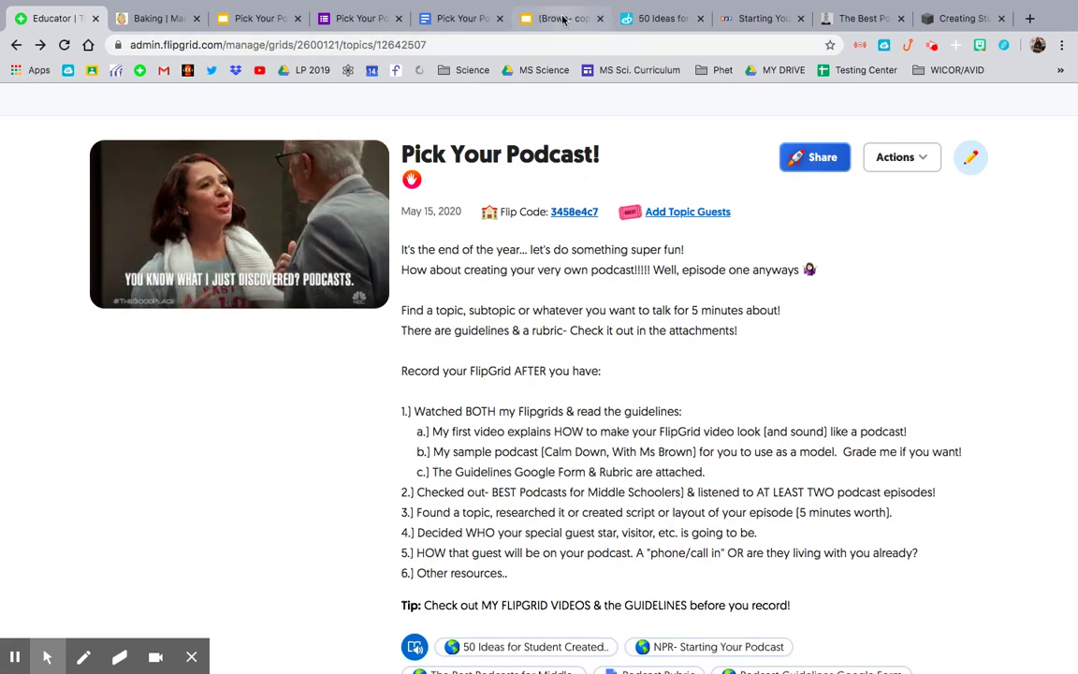
pyautogui.click(561, 18)
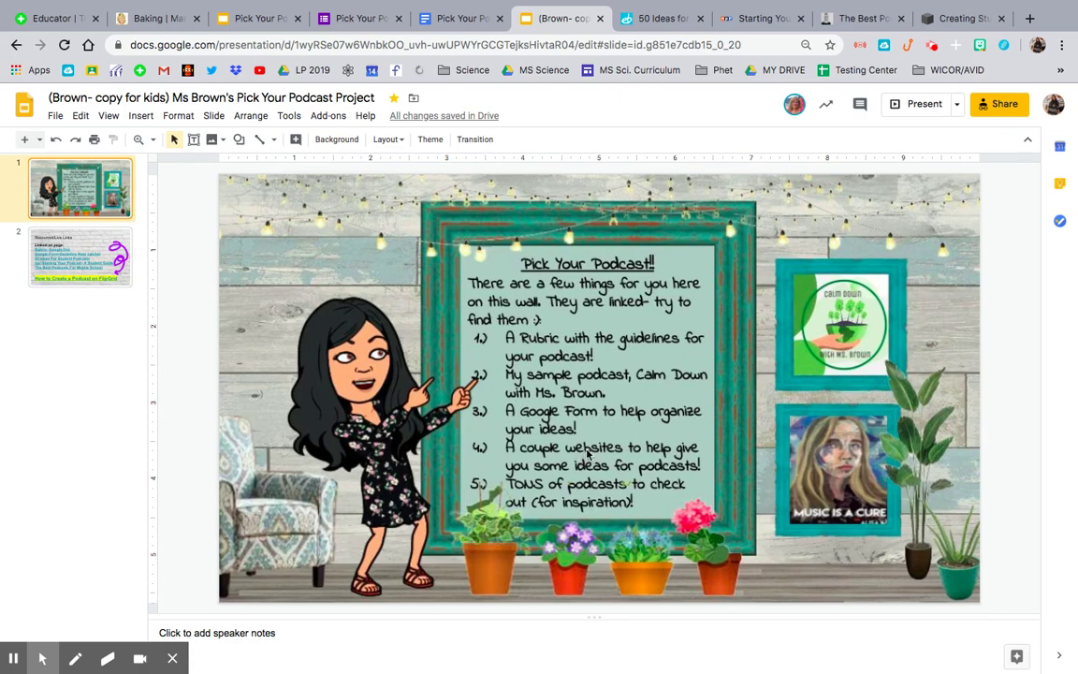
pyautogui.click(91, 243)
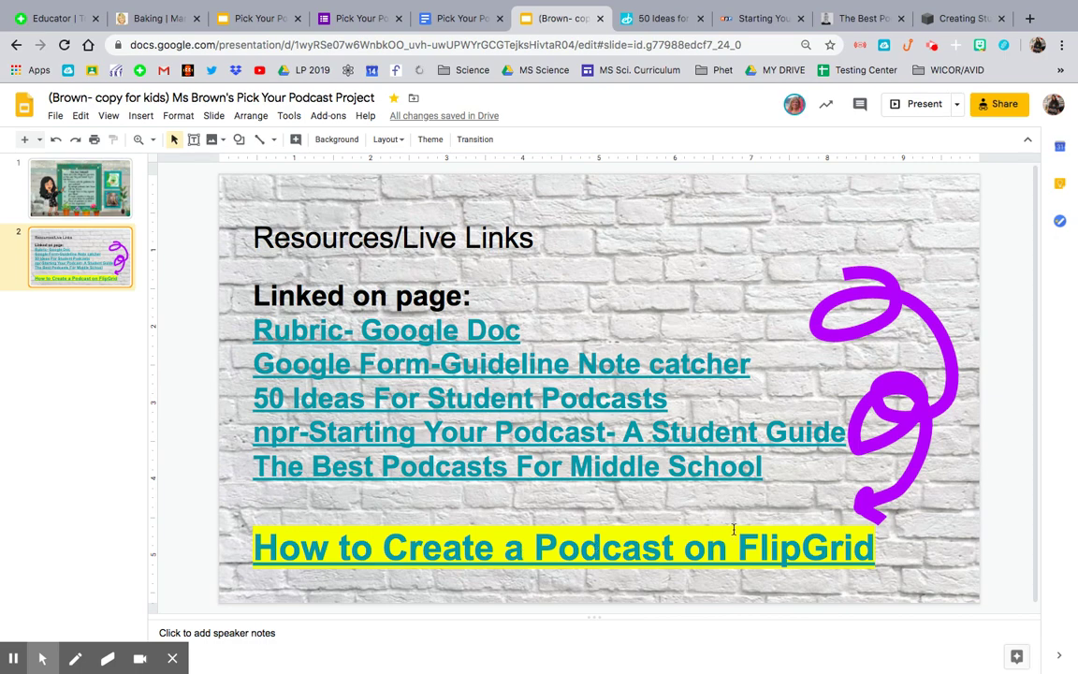
# Open the 50 Ideas for Student Created Podcasts PDF and browse its first three pages of podcast ideas
pyautogui.click(642, 27)
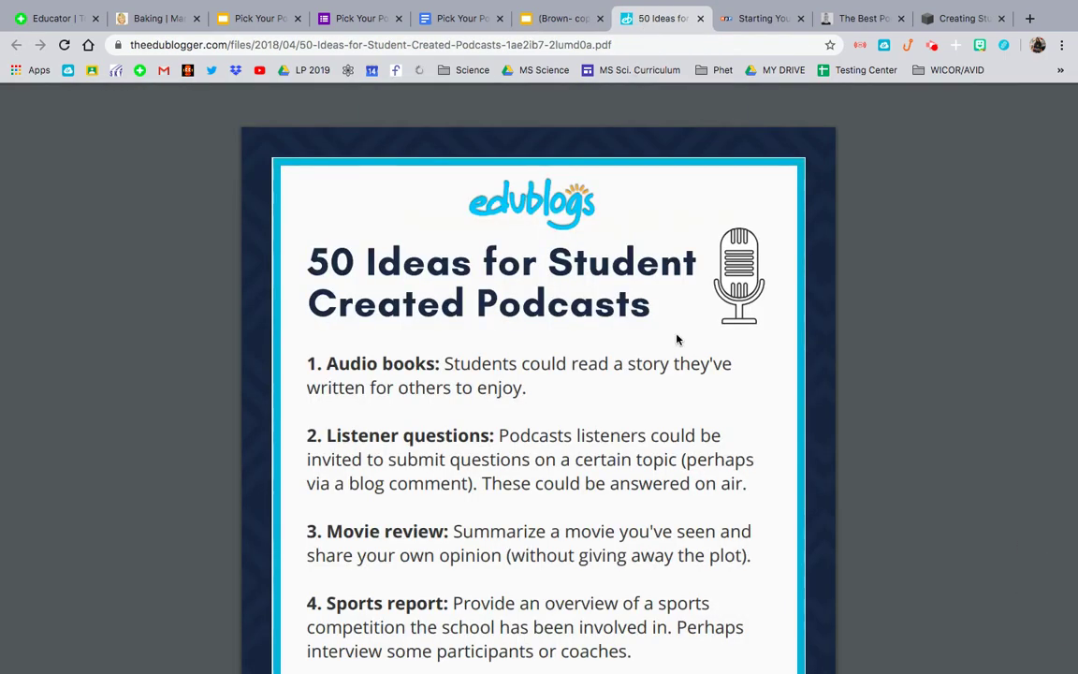
pyautogui.scroll(-6, 679, 340)
pyautogui.scroll(-10, 679, 340)
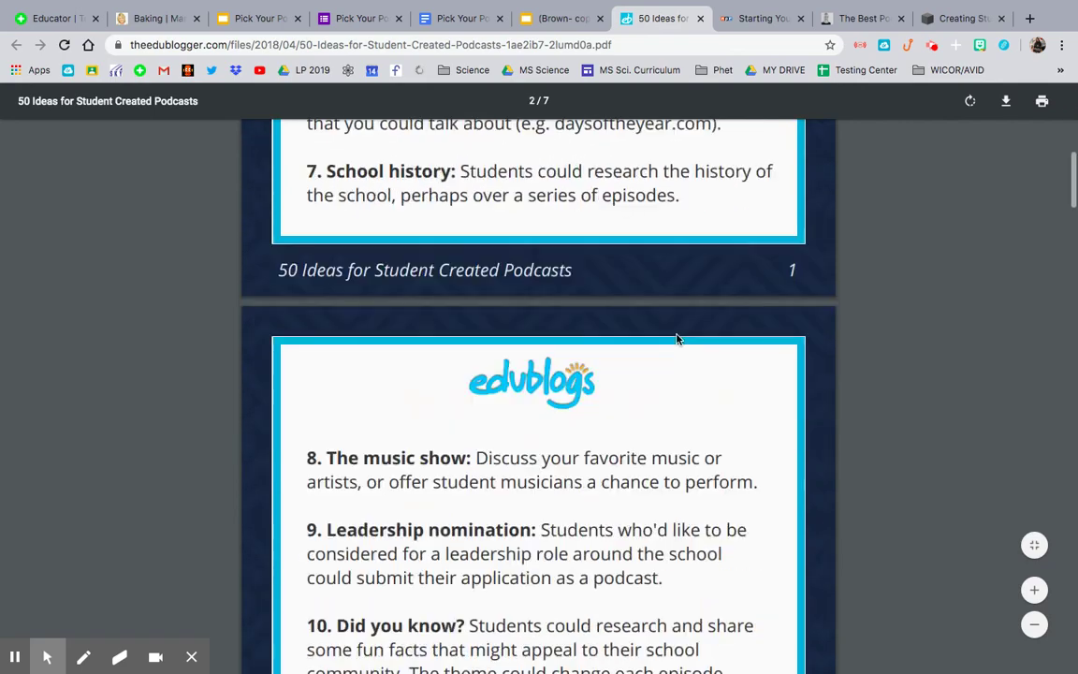
pyautogui.scroll(-8, 678, 340)
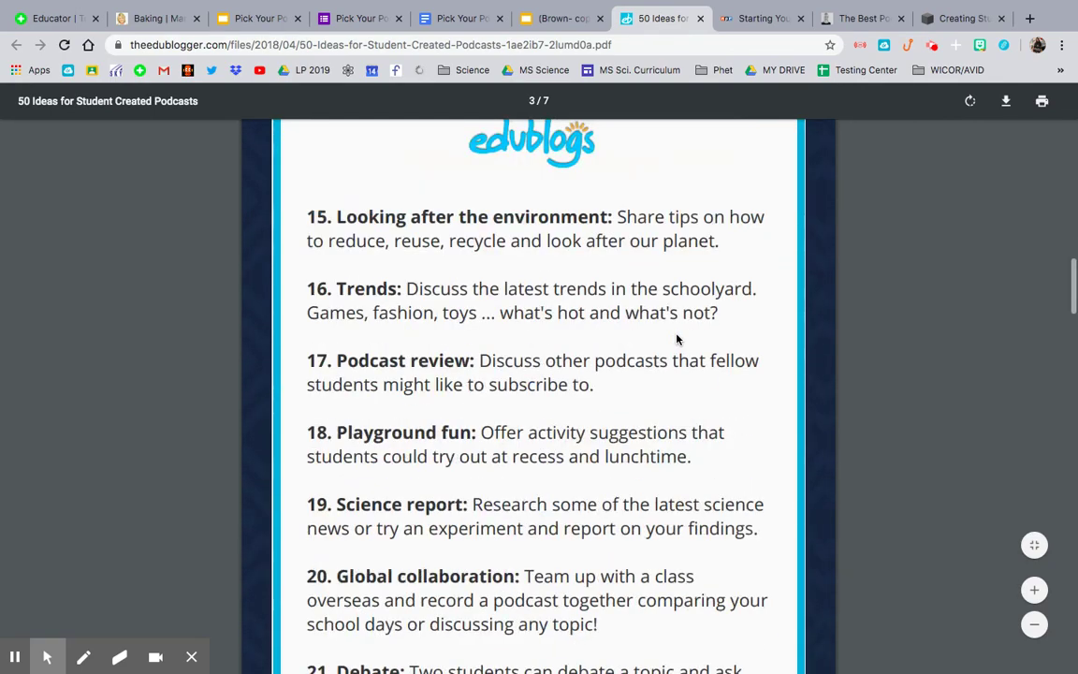
pyautogui.scroll(10, 677, 340)
pyautogui.scroll(5, 683, 326)
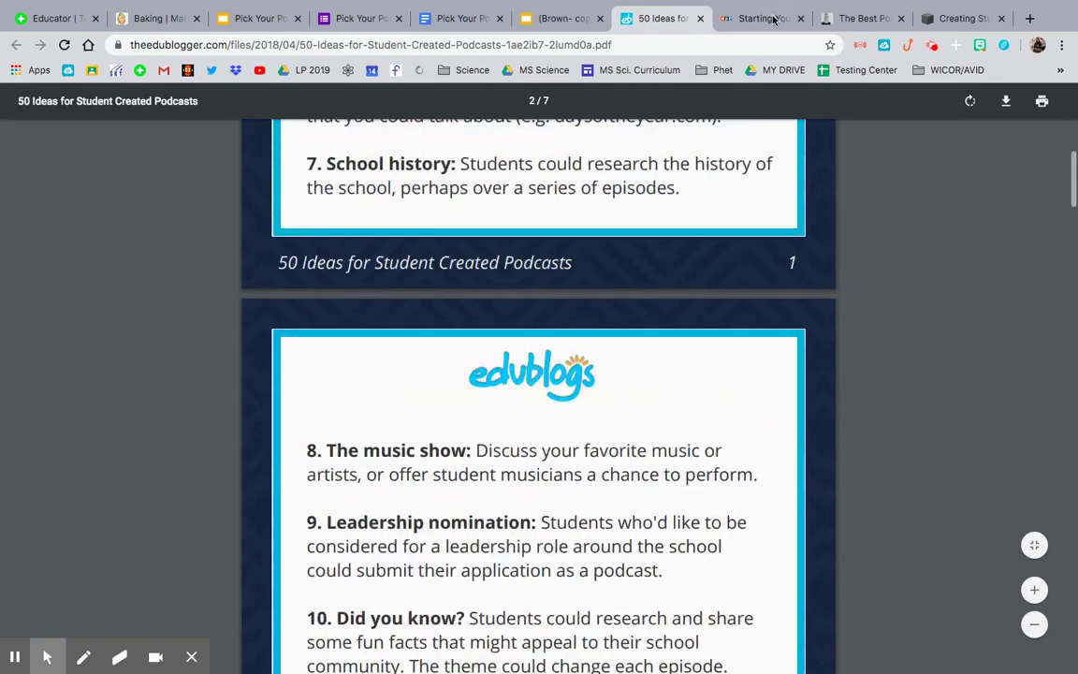
# Open NPR's Starting Your Podcast: A Guide For Students and skim from its introduction to the What's a podcast? section
pyautogui.click(762, 18)
pyautogui.scroll(-1, 682, 309)
pyautogui.scroll(-5, 754, 339)
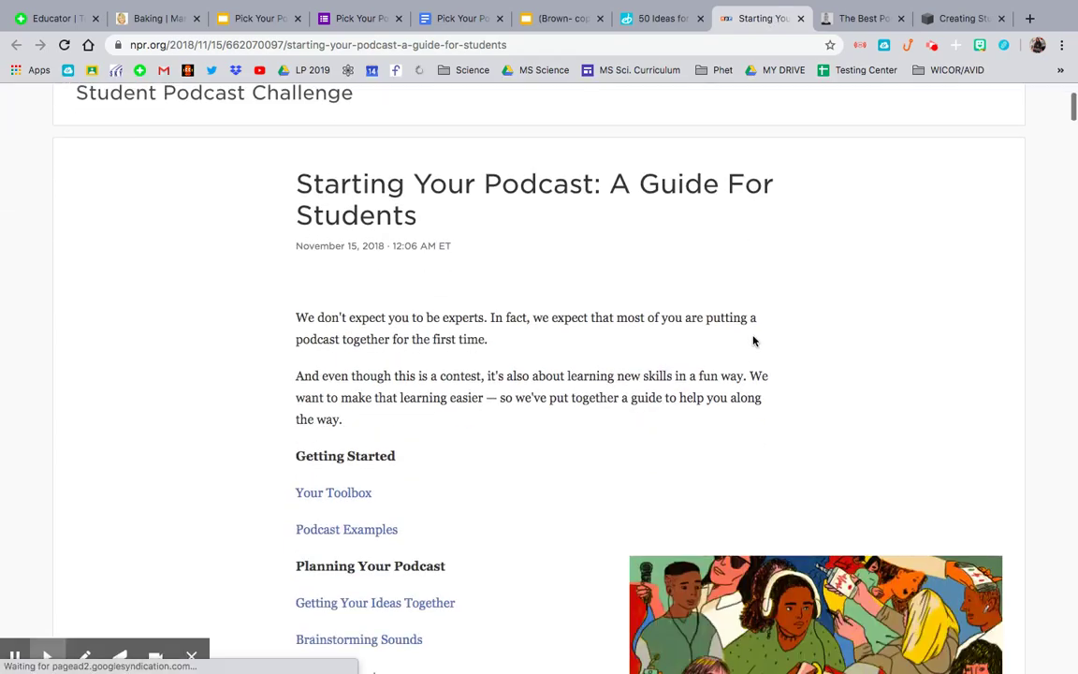
pyautogui.scroll(6, 754, 340)
pyautogui.scroll(-1, 753, 340)
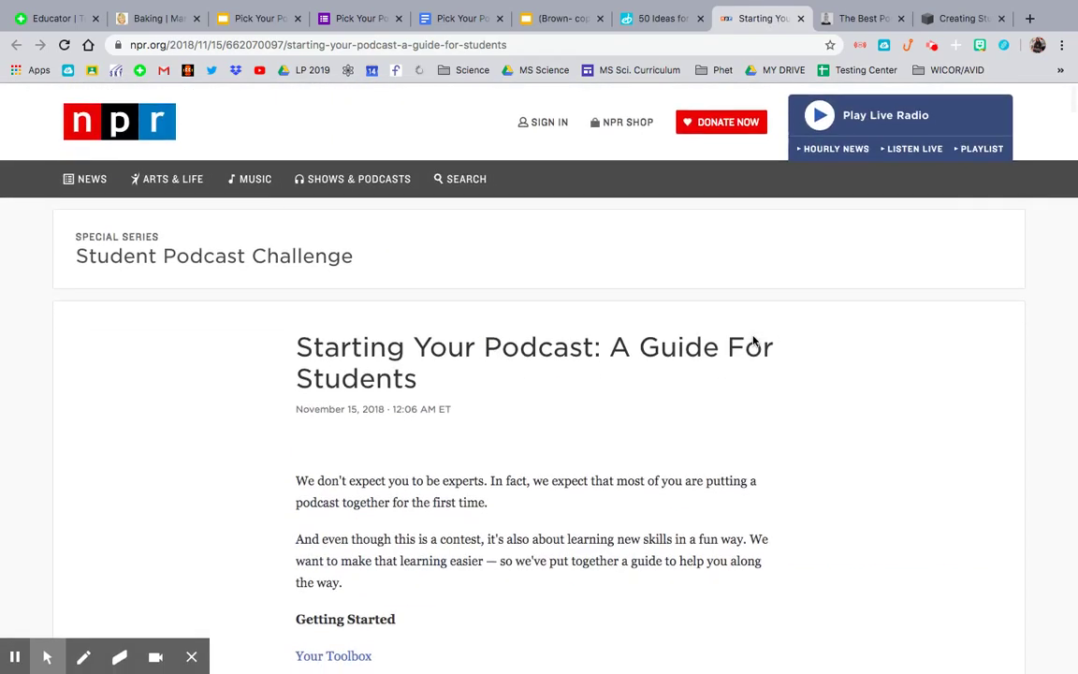
pyautogui.scroll(-10, 753, 336)
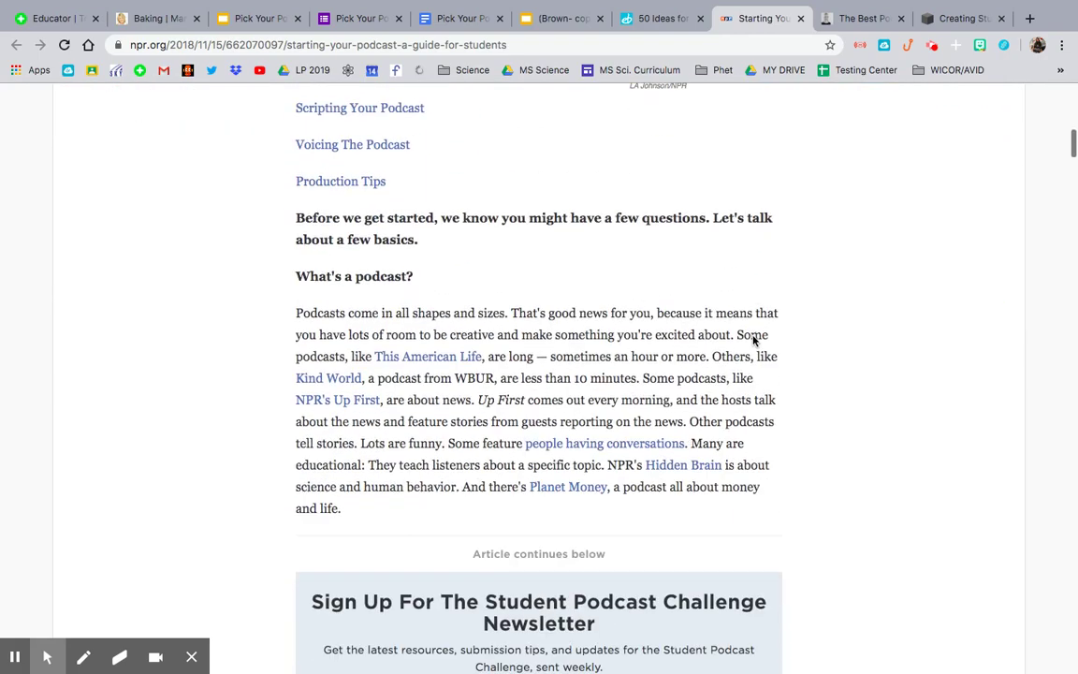
# Open the article on the best podcasts for middle schoolers and browse its recommended shows and sample episodes
pyautogui.click(841, 19)
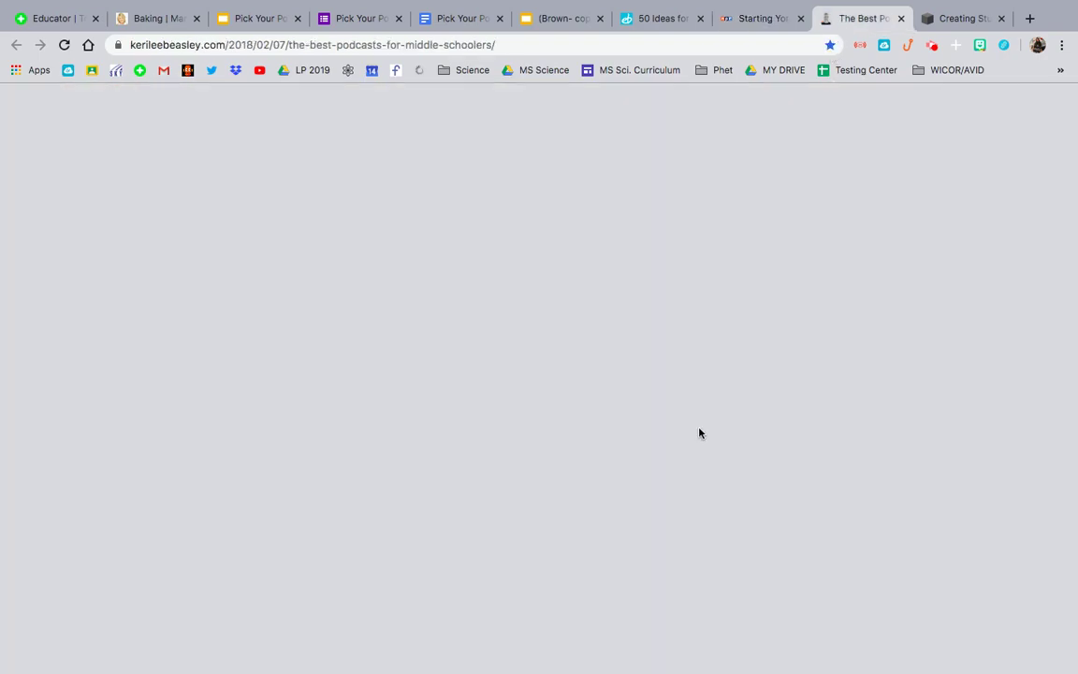
pyautogui.scroll(-10, 699, 432)
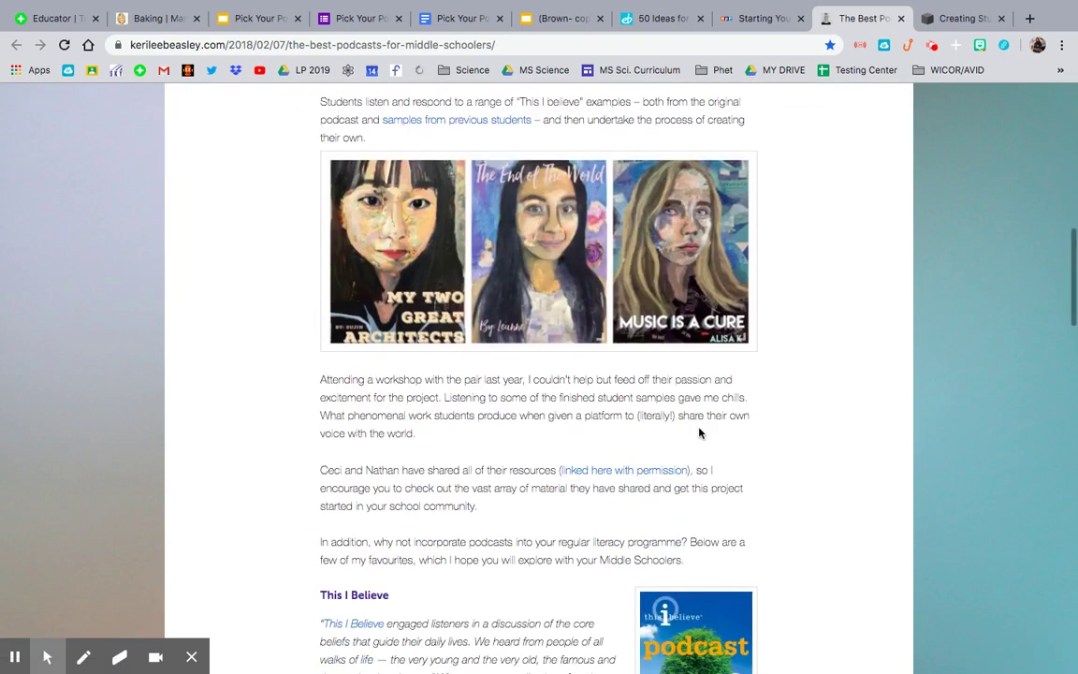
pyautogui.scroll(-4, 699, 432)
pyautogui.scroll(-3, 701, 435)
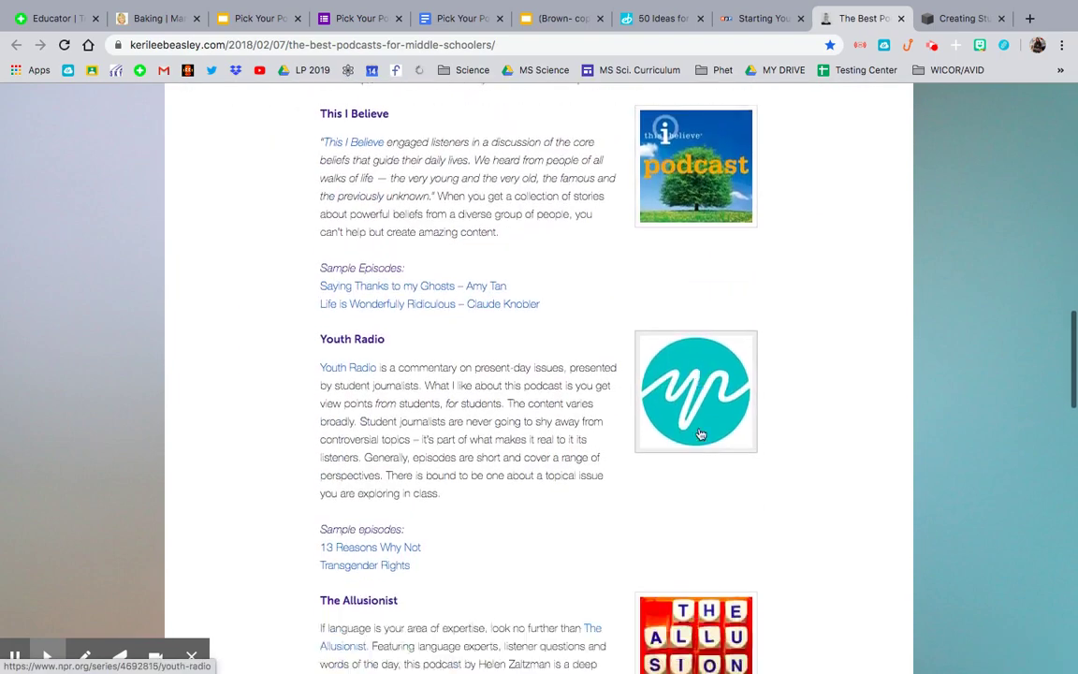
pyautogui.scroll(-6, 699, 433)
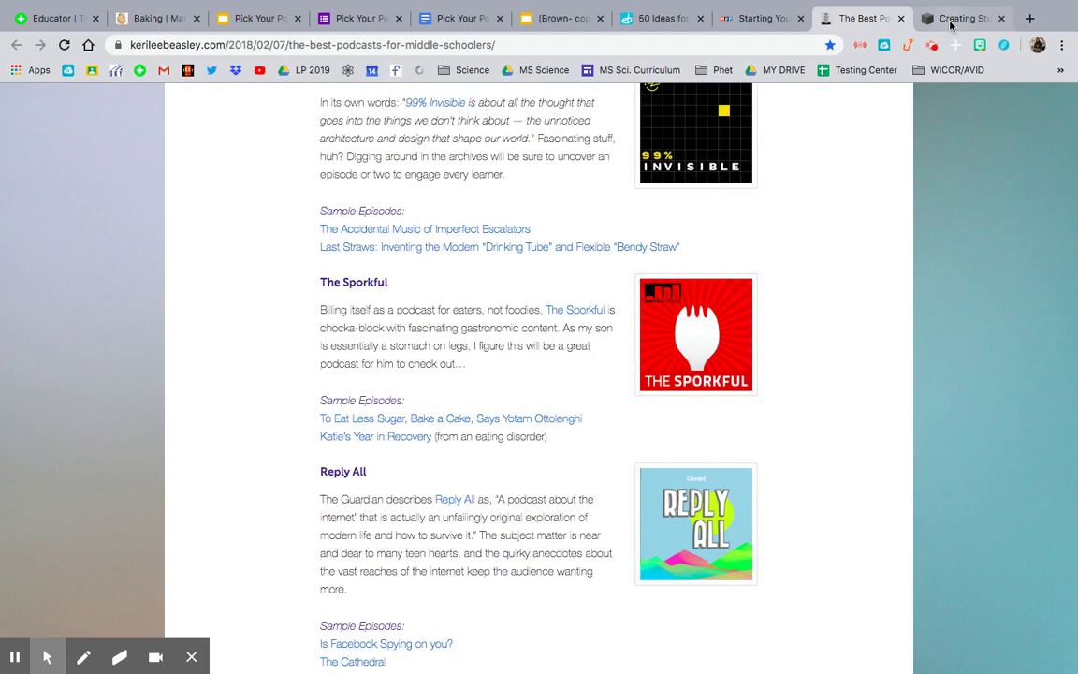
# Open the Creating Podcasts Using Flipgrid blog post and look through its numbered instructions and logo sticker screenshots
pyautogui.click(951, 21)
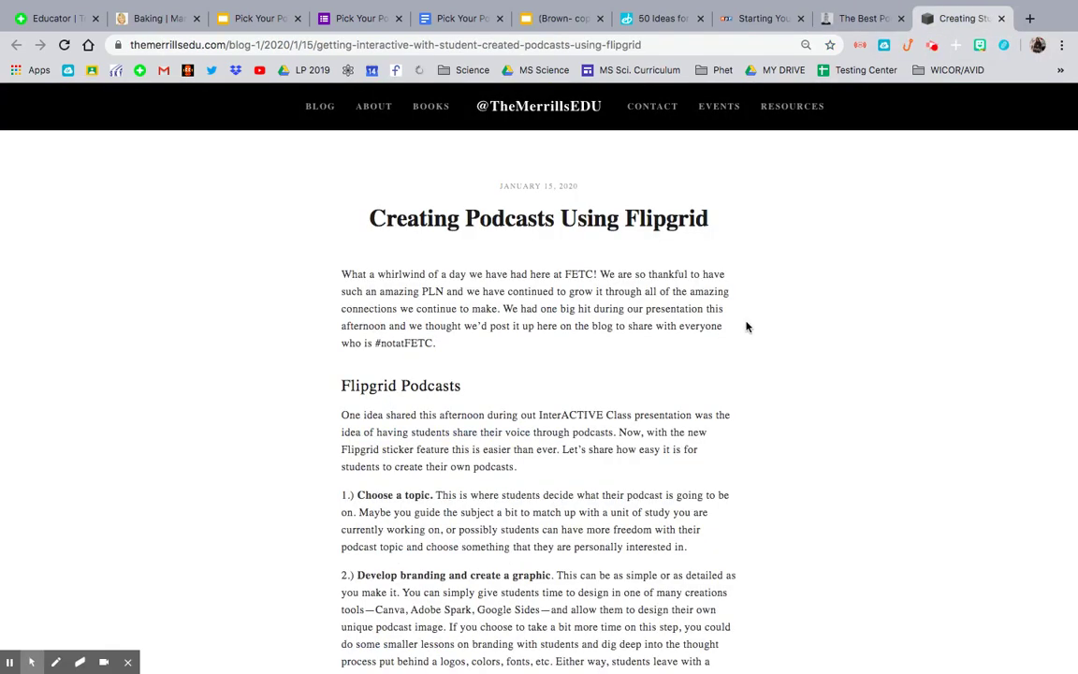
pyautogui.scroll(-10, 747, 326)
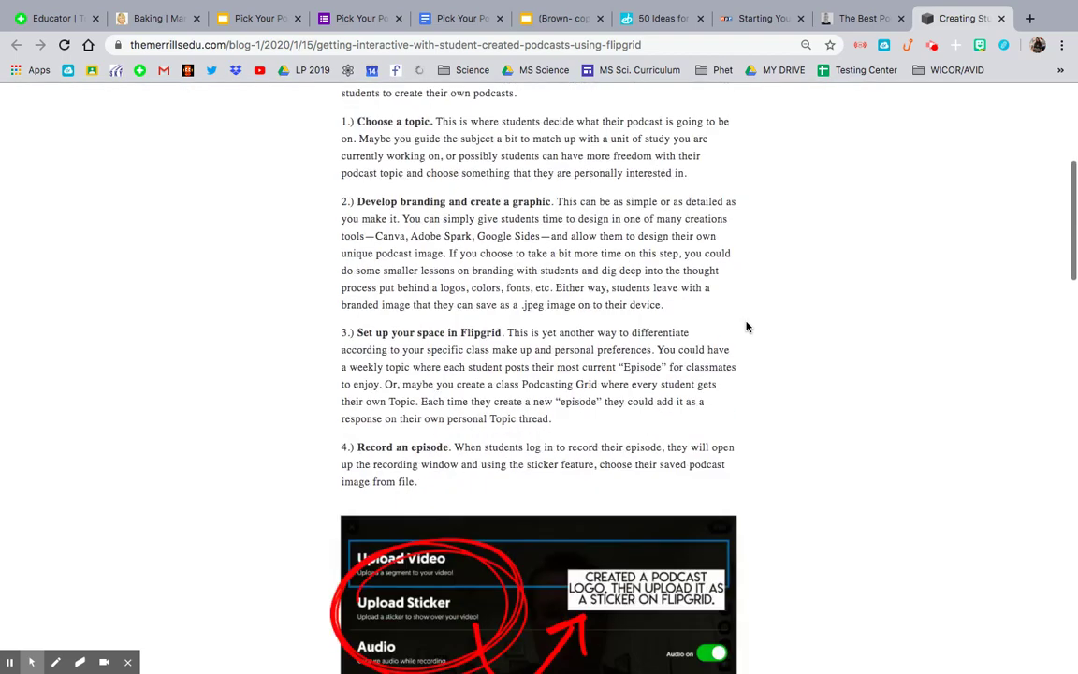
pyautogui.scroll(-5, 747, 327)
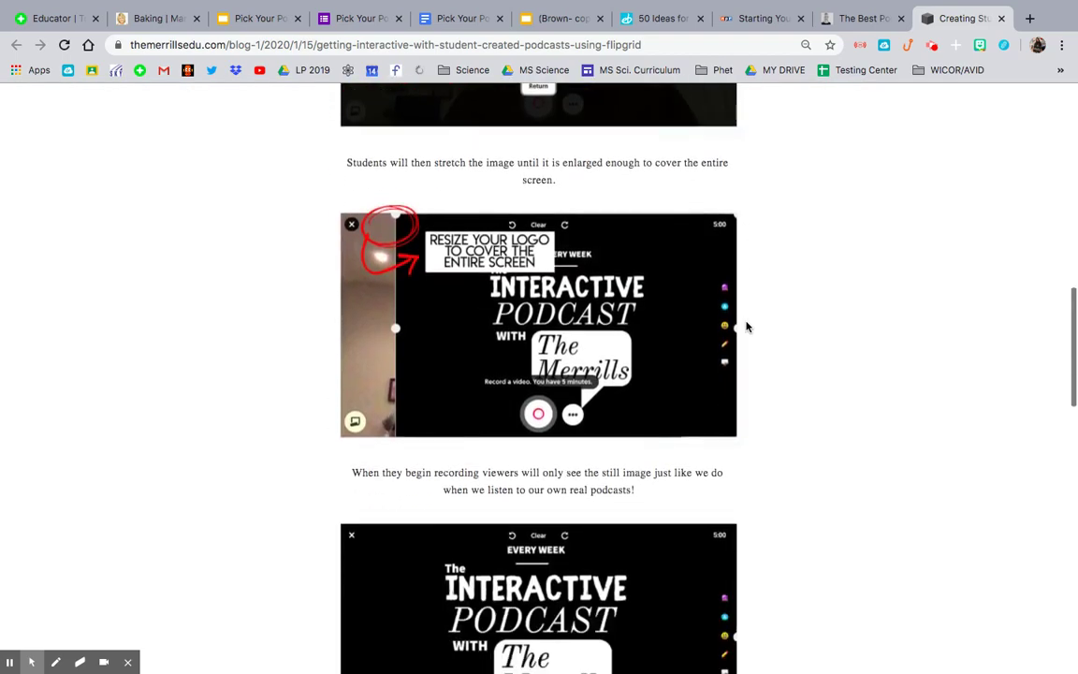
pyautogui.scroll(8, 746, 327)
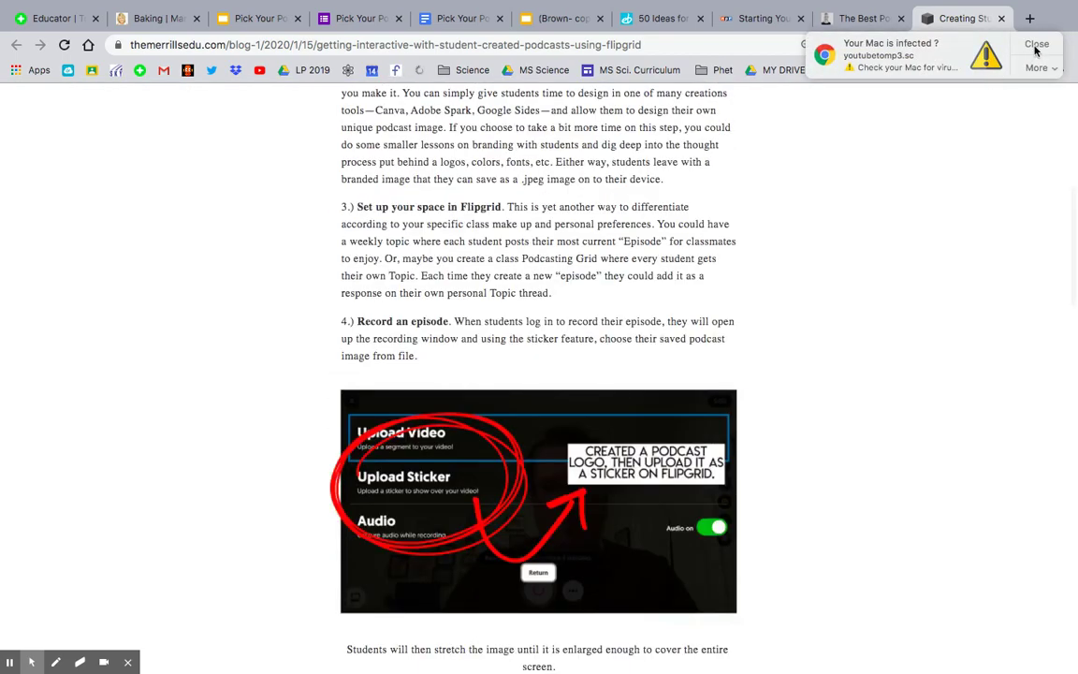
pyautogui.scroll(8, 760, 224)
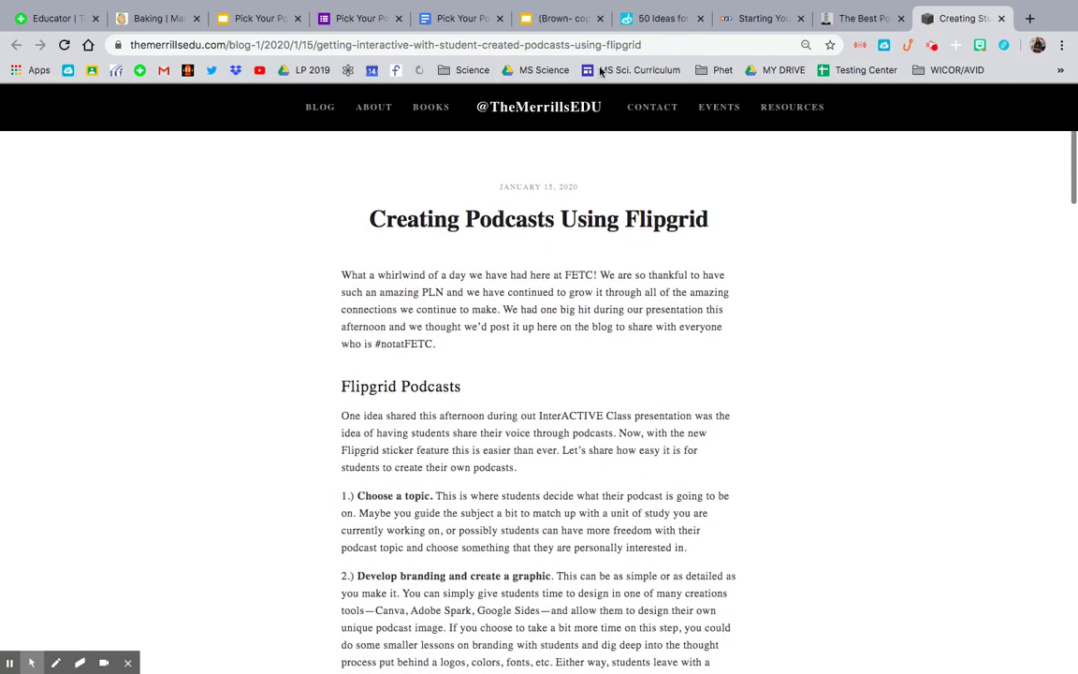
# Open the Pick Your Podcast Revised document and skim from the CREATE rubric to the Just Listen rubric
pyautogui.click(561, 26)
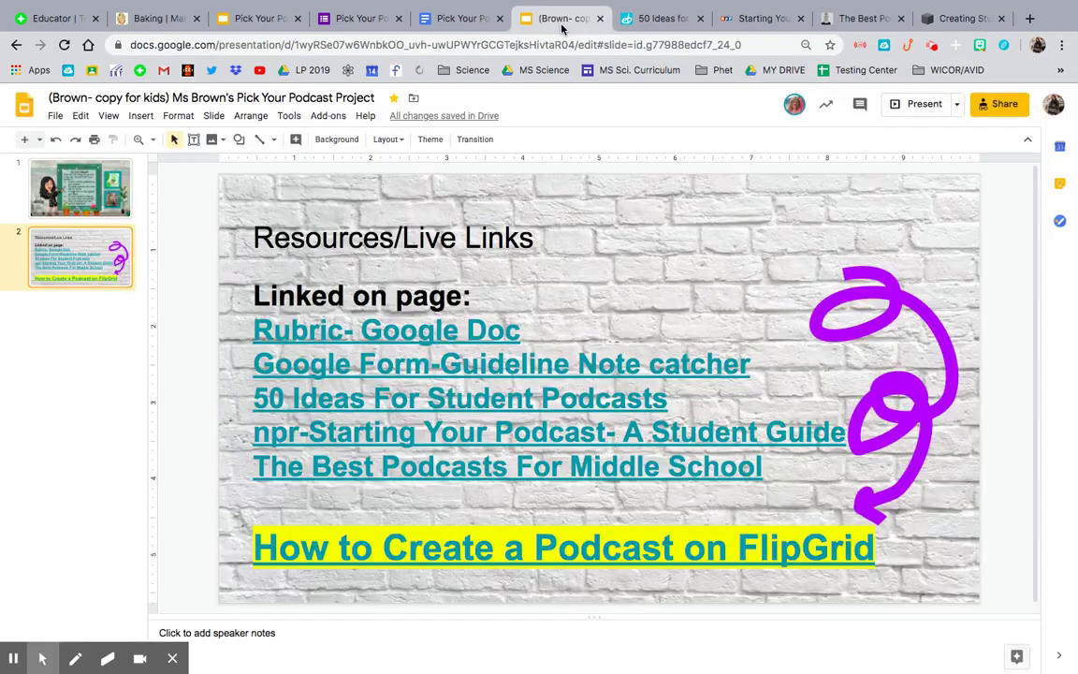
pyautogui.click(456, 18)
pyautogui.scroll(-1, 592, 368)
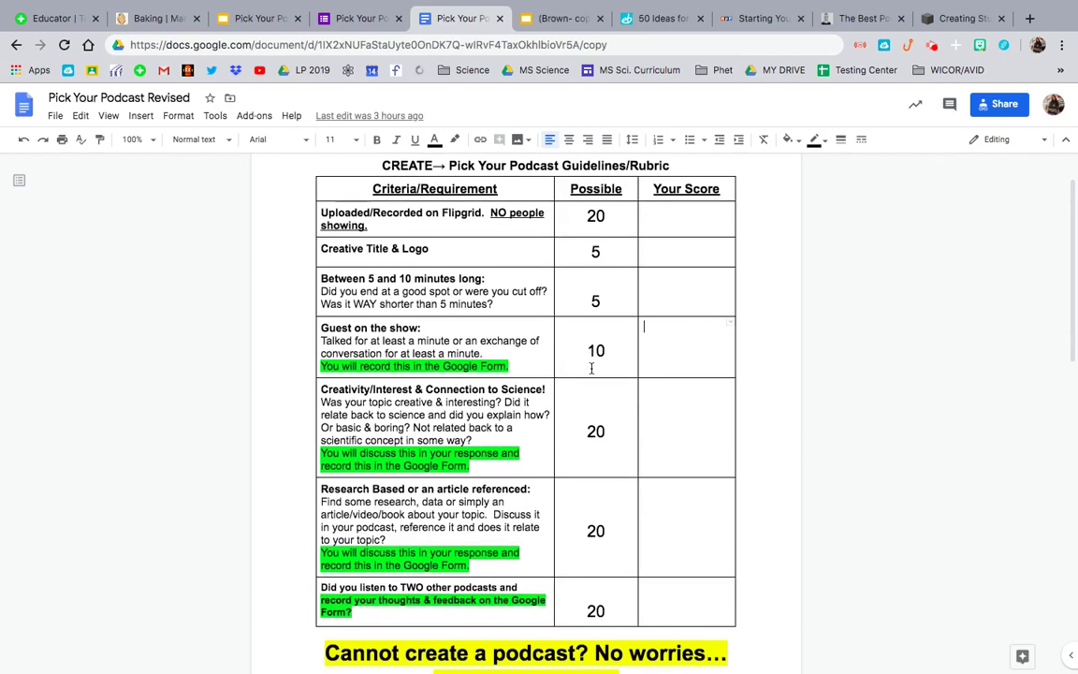
pyautogui.scroll(-8, 591, 368)
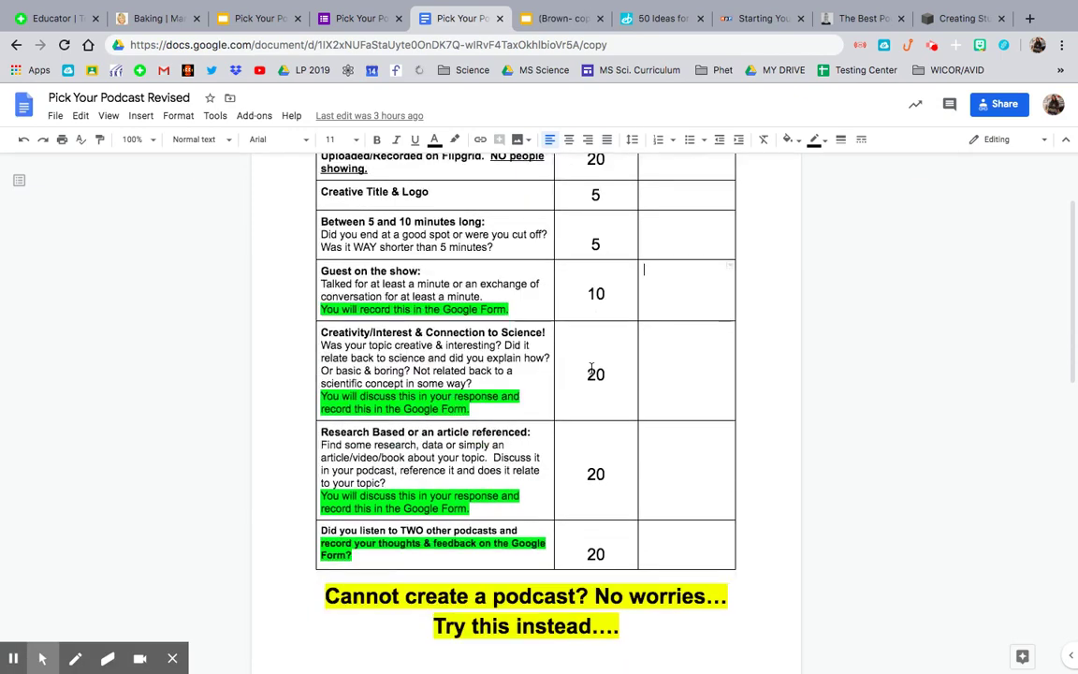
pyautogui.scroll(1, 591, 369)
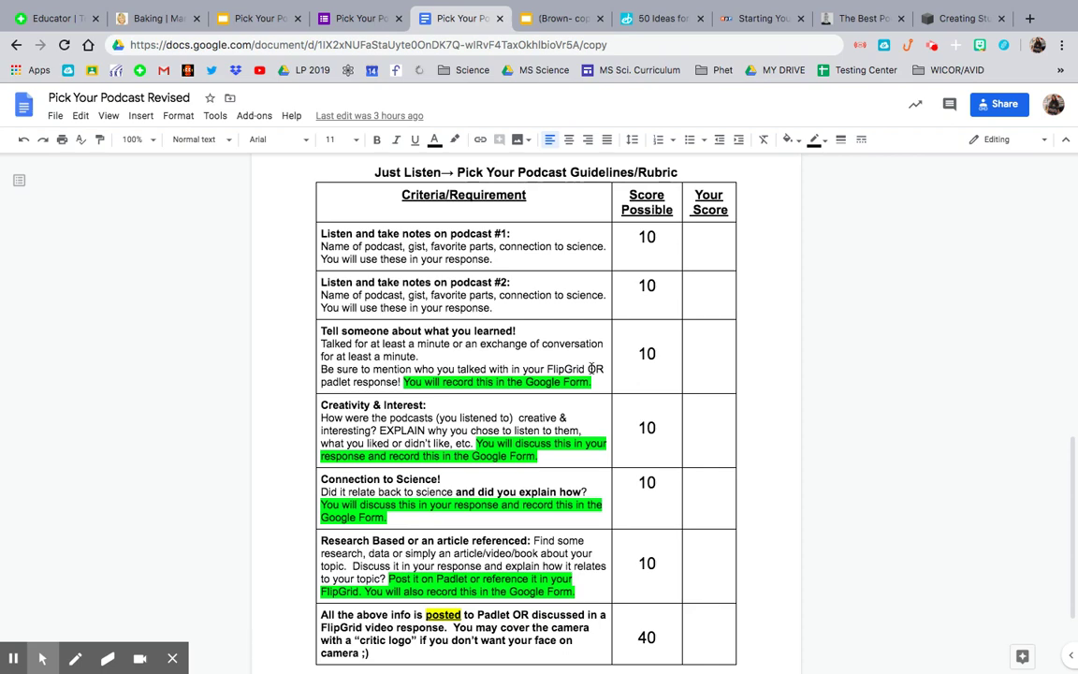
# Return to the CREATE rubric and examine its criteria and possible points in detail
pyautogui.scroll(10, 592, 368)
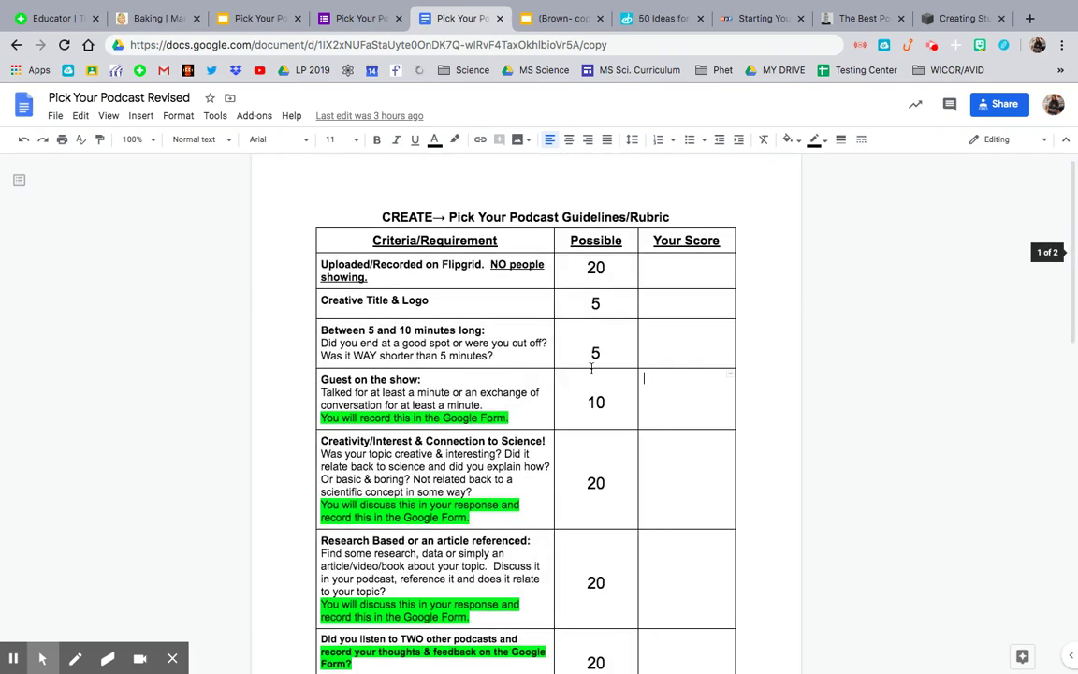
pyautogui.scroll(-1, 591, 368)
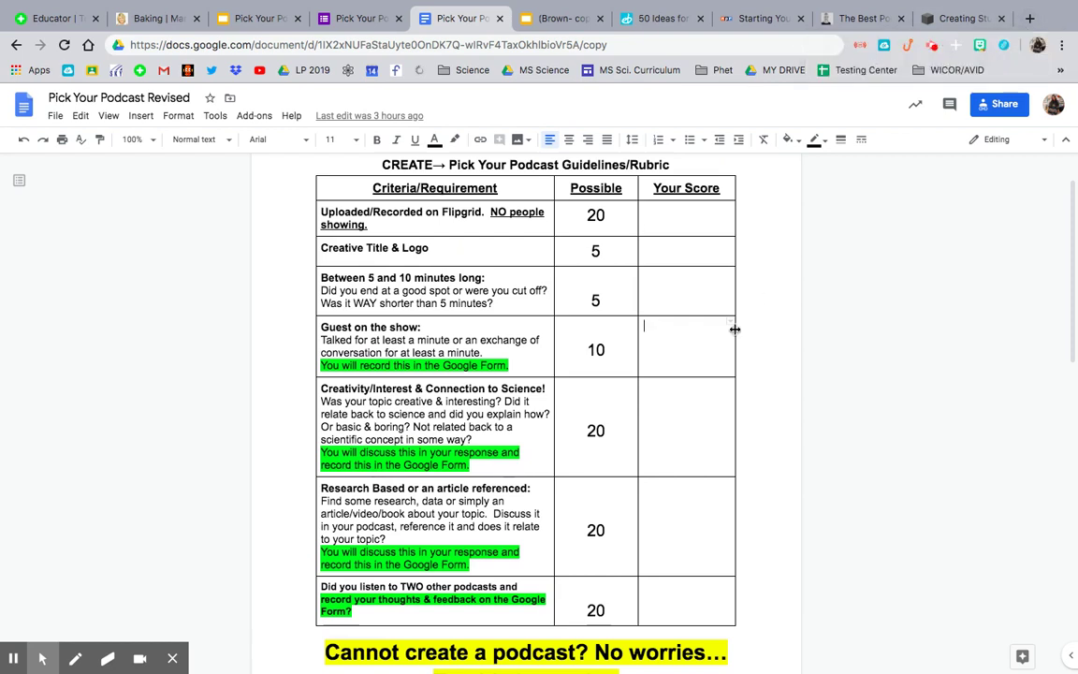
pyautogui.scroll(-2, 699, 412)
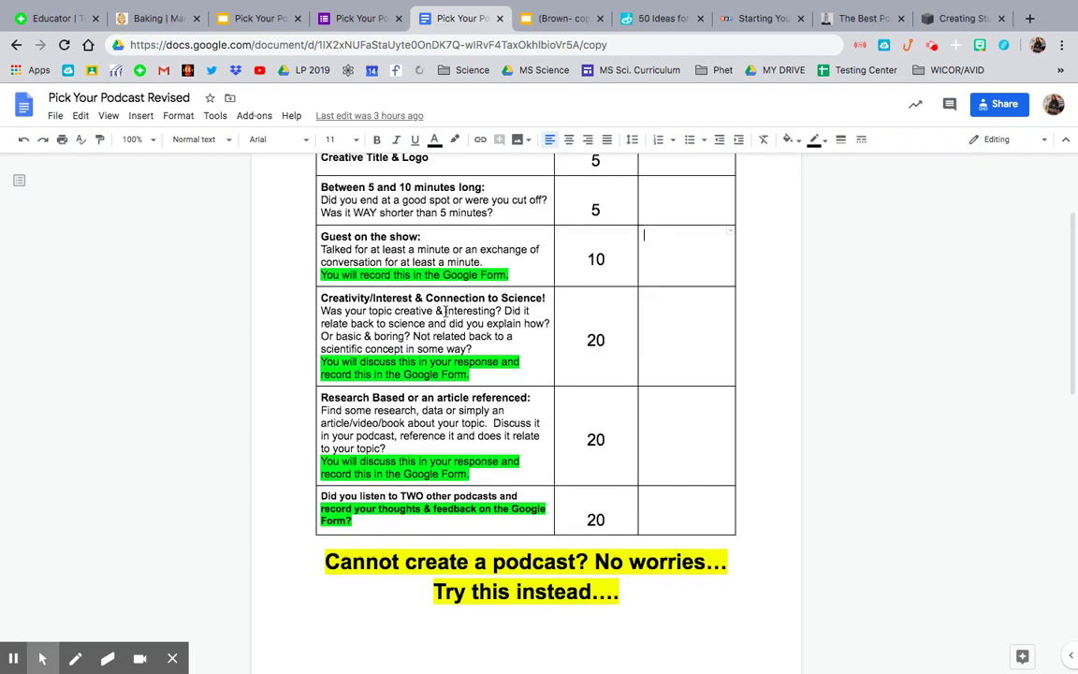
# Examine the Just Listen rubric's criteria and possible scores, dismissing the virus-warning notifications that cover the page
pyautogui.scroll(-4, 445, 311)
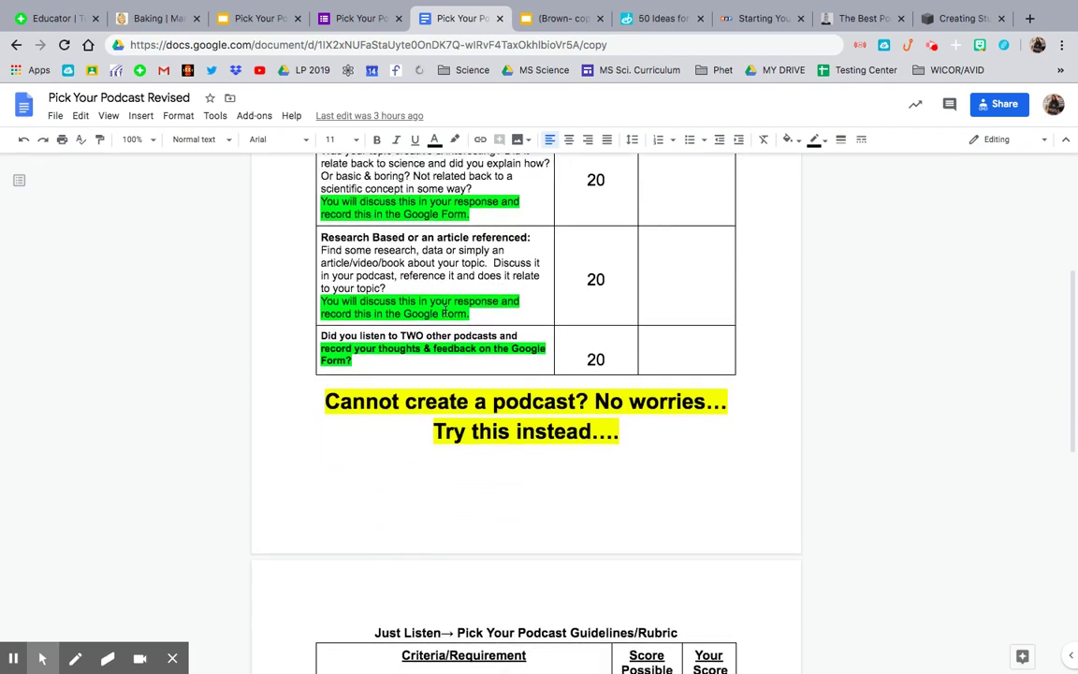
pyautogui.scroll(-10, 445, 311)
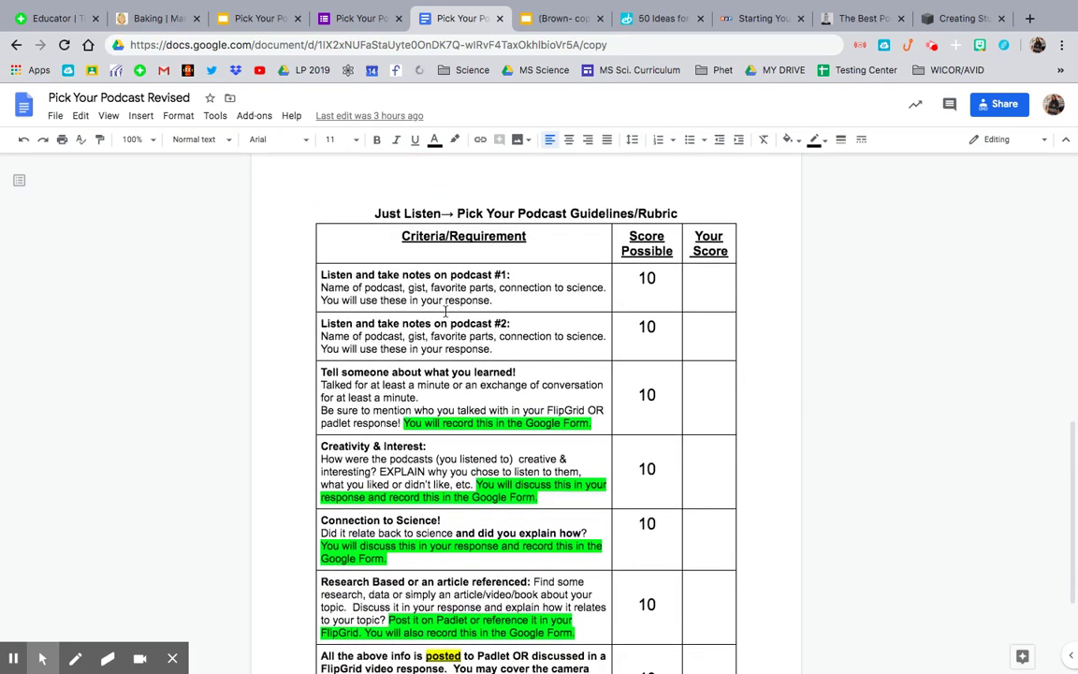
pyautogui.scroll(-1, 446, 312)
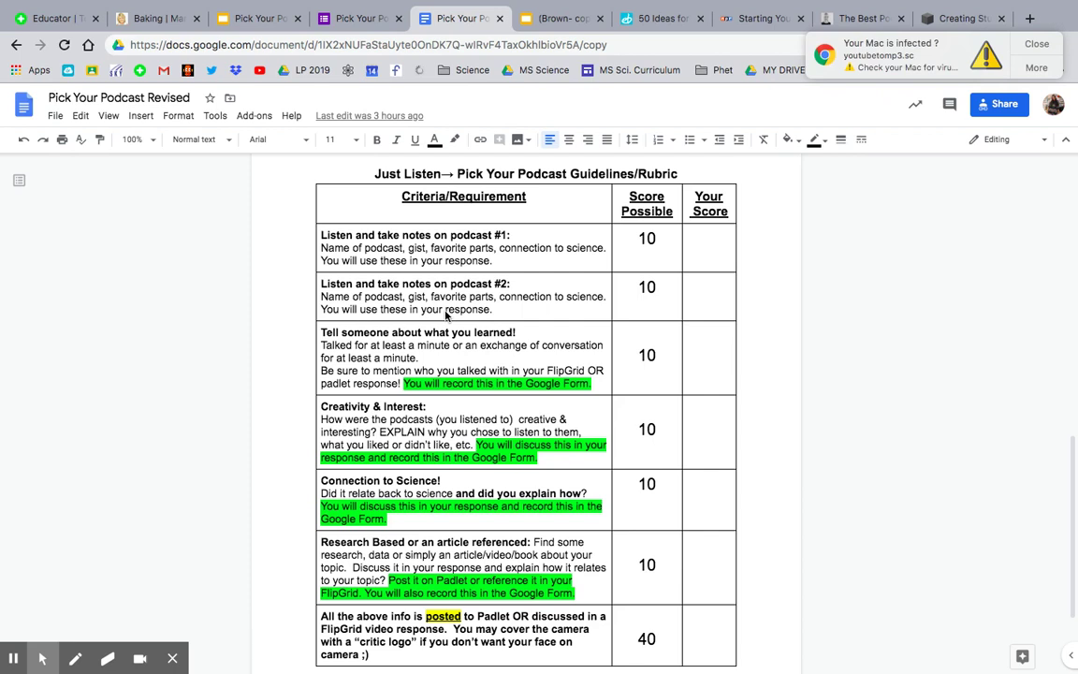
pyautogui.click(1037, 49)
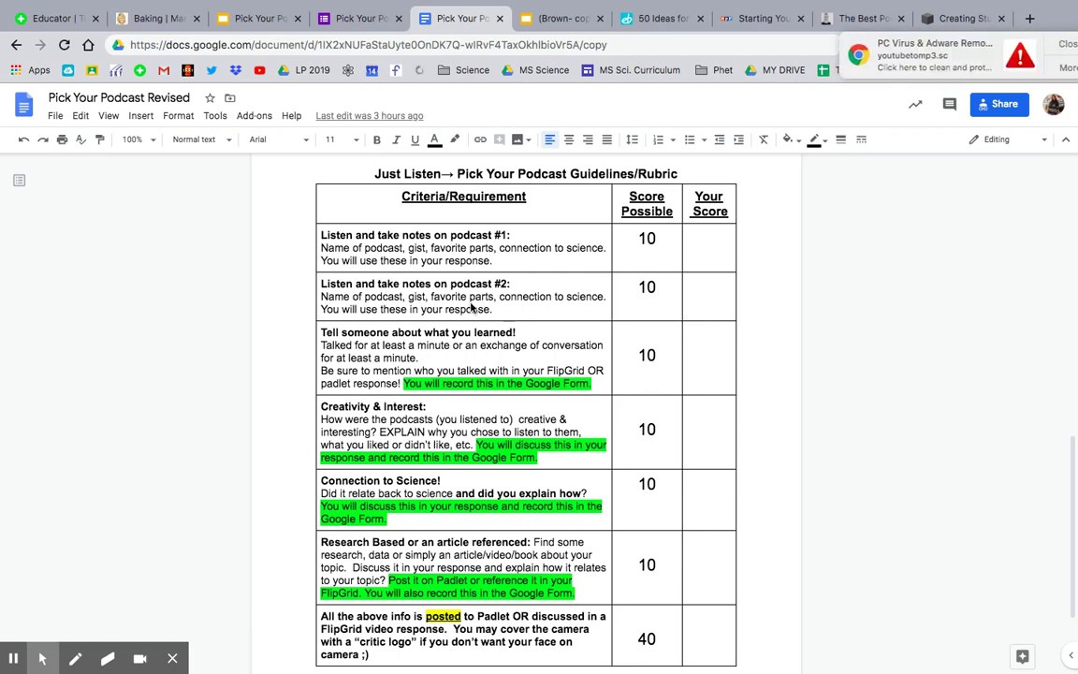
pyautogui.scroll(-2, 472, 304)
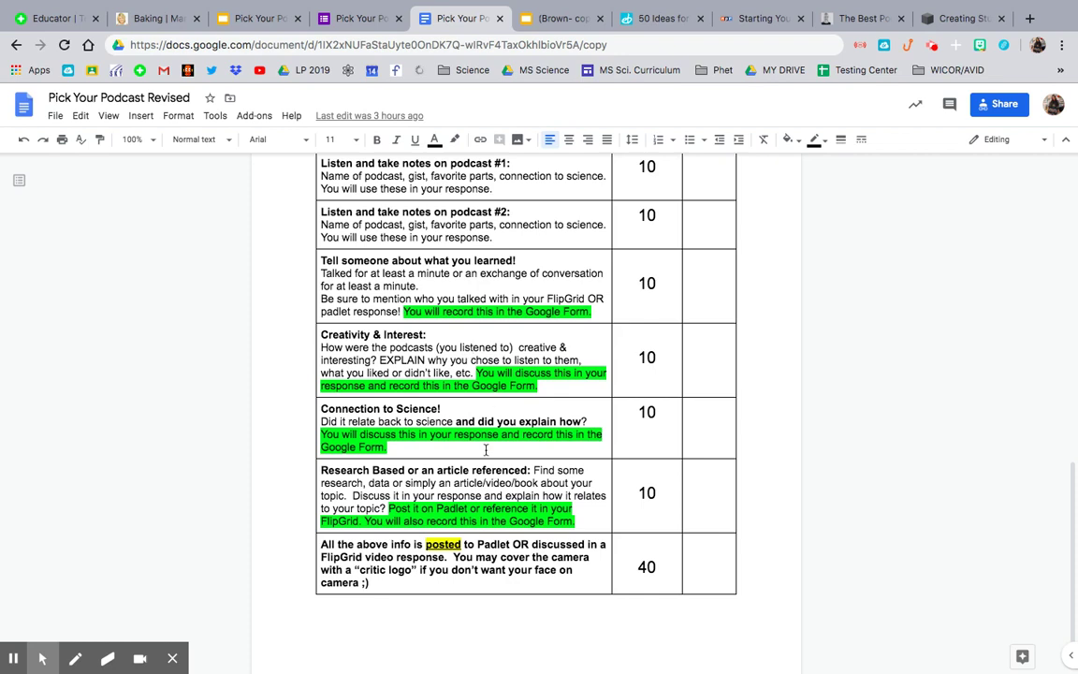
pyautogui.scroll(-1, 438, 404)
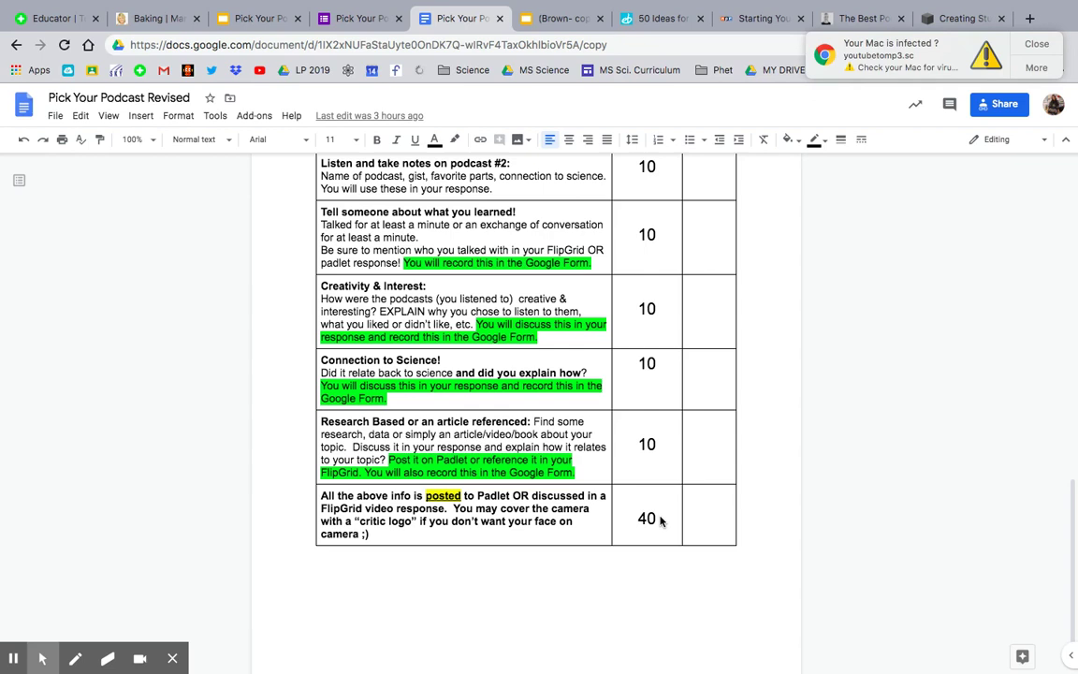
pyautogui.scroll(2, 659, 520)
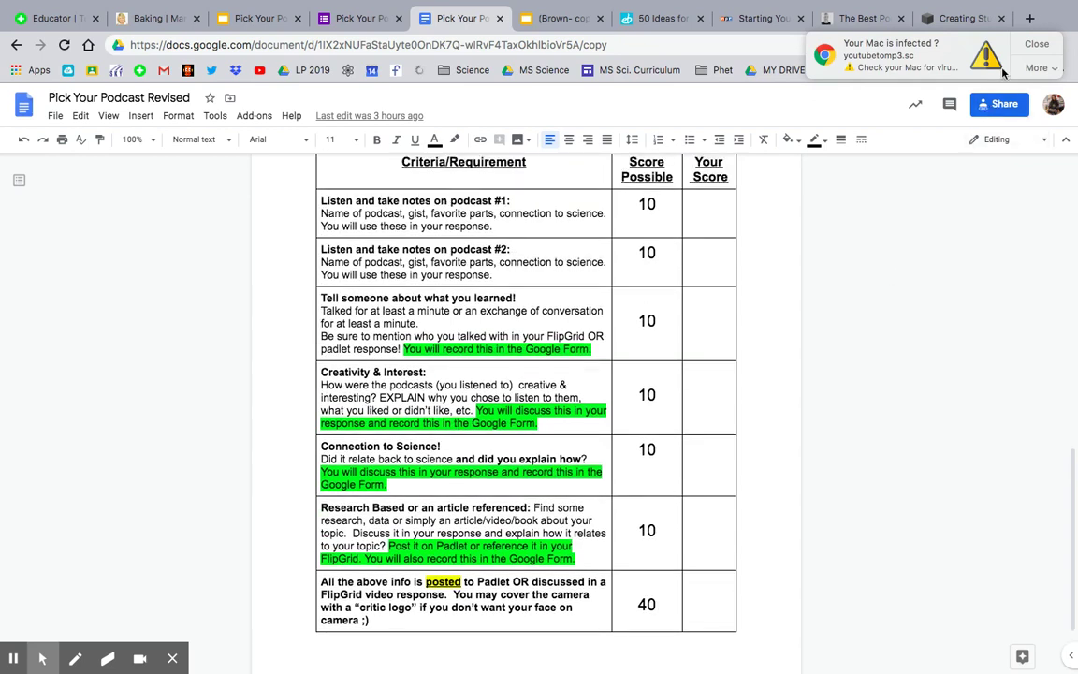
pyautogui.click(1035, 45)
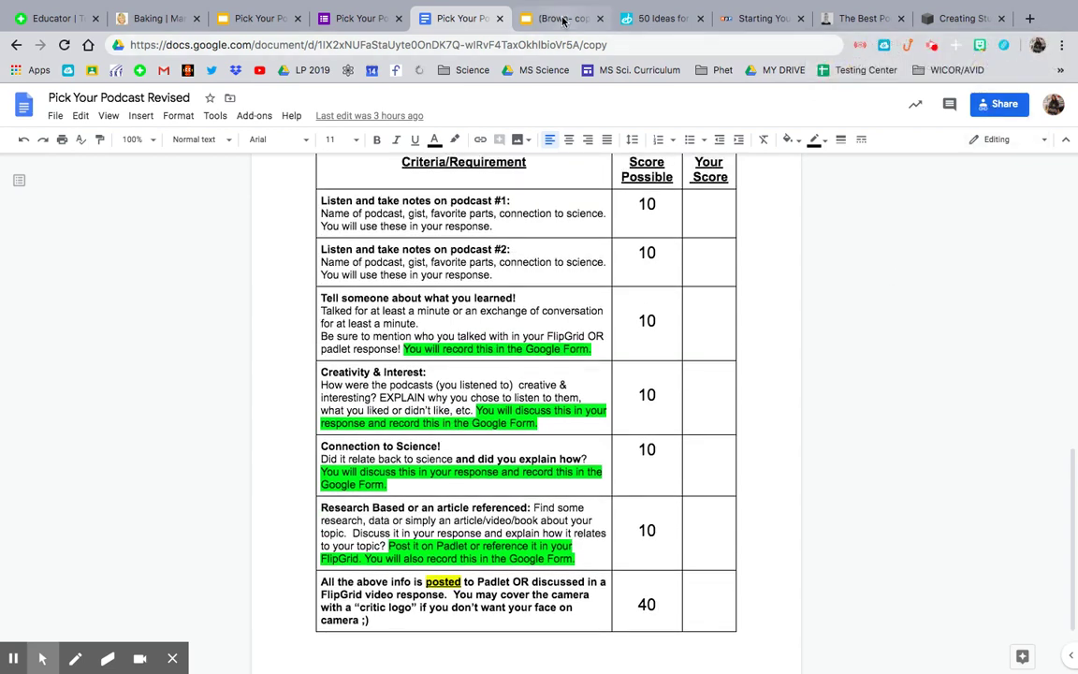
# Revisit the illustrated first slide of the Pick Your Podcast Project and open the blank Pick Your Podcast- Logo (Explain) presentation
pyautogui.click(563, 18)
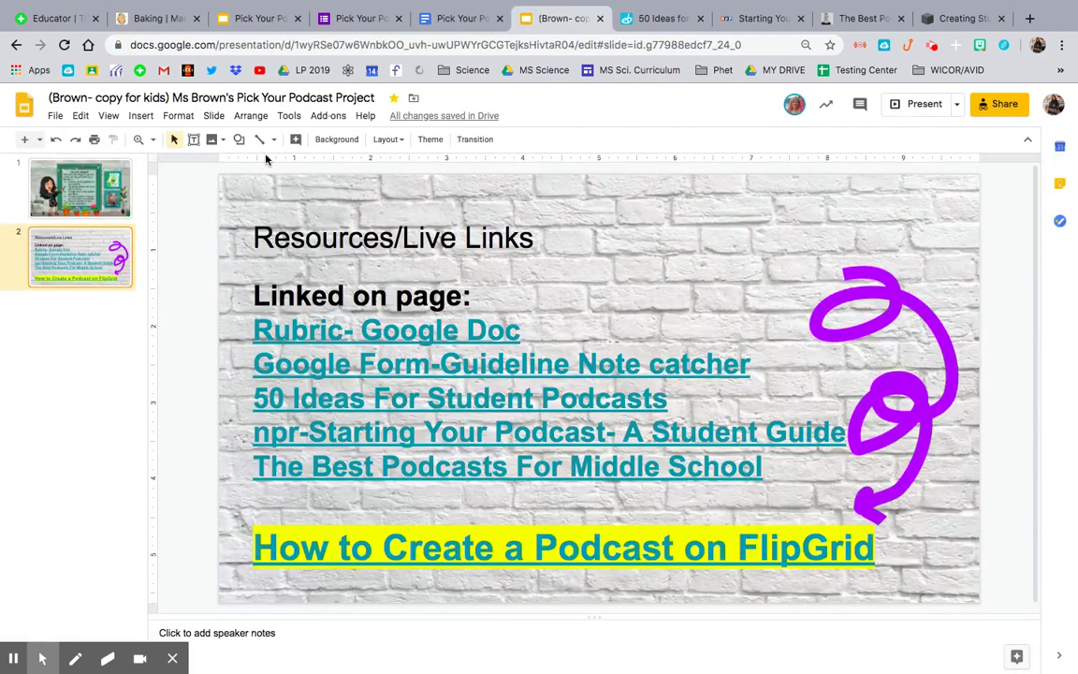
pyautogui.click(112, 183)
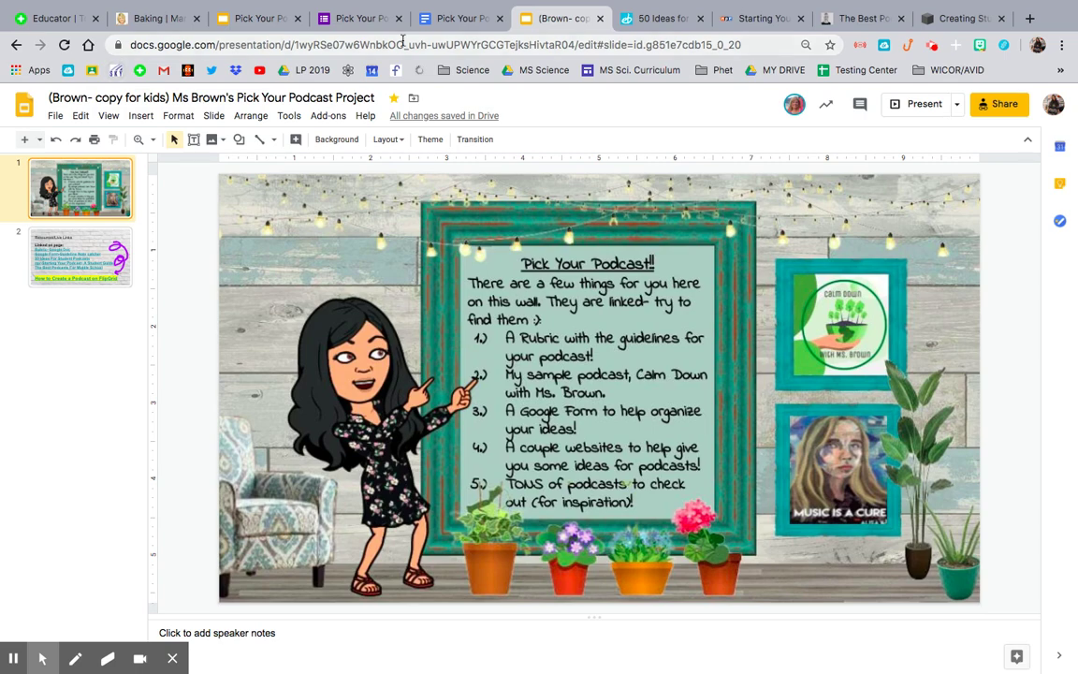
pyautogui.click(266, 18)
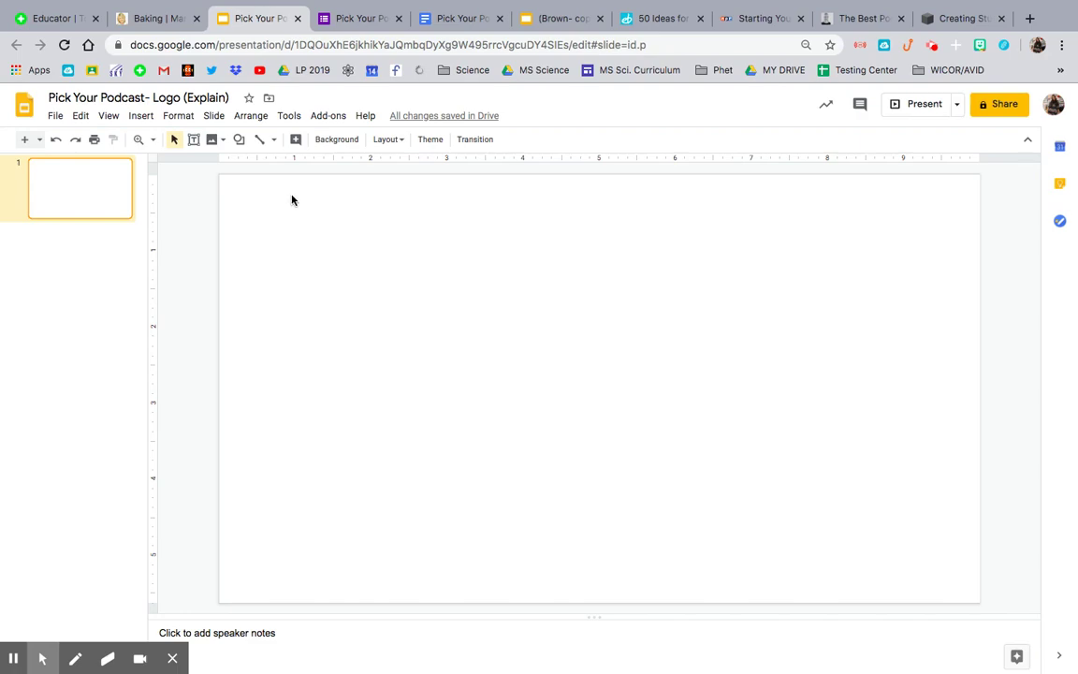
# Find the Chocolate Cinnamon-Swirl Bread photo on the Martha Stewart Baking page, capture it as a screenshot and return to the Logo (Explain) presentation
pyautogui.click(161, 20)
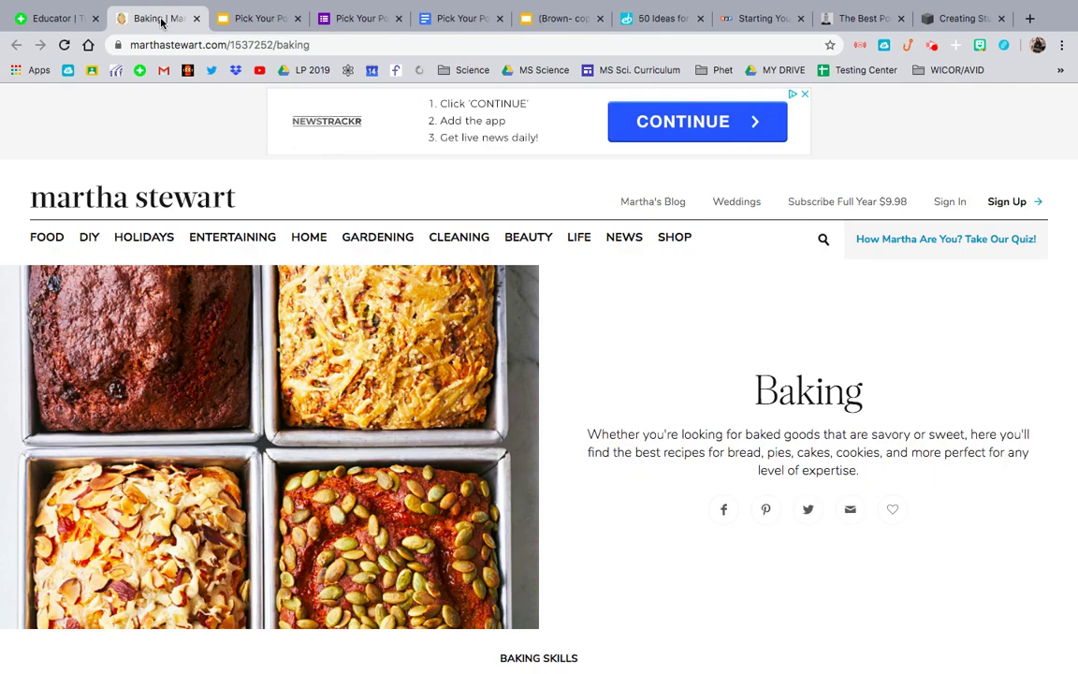
pyautogui.scroll(-3, 544, 332)
pyautogui.scroll(-12, 545, 332)
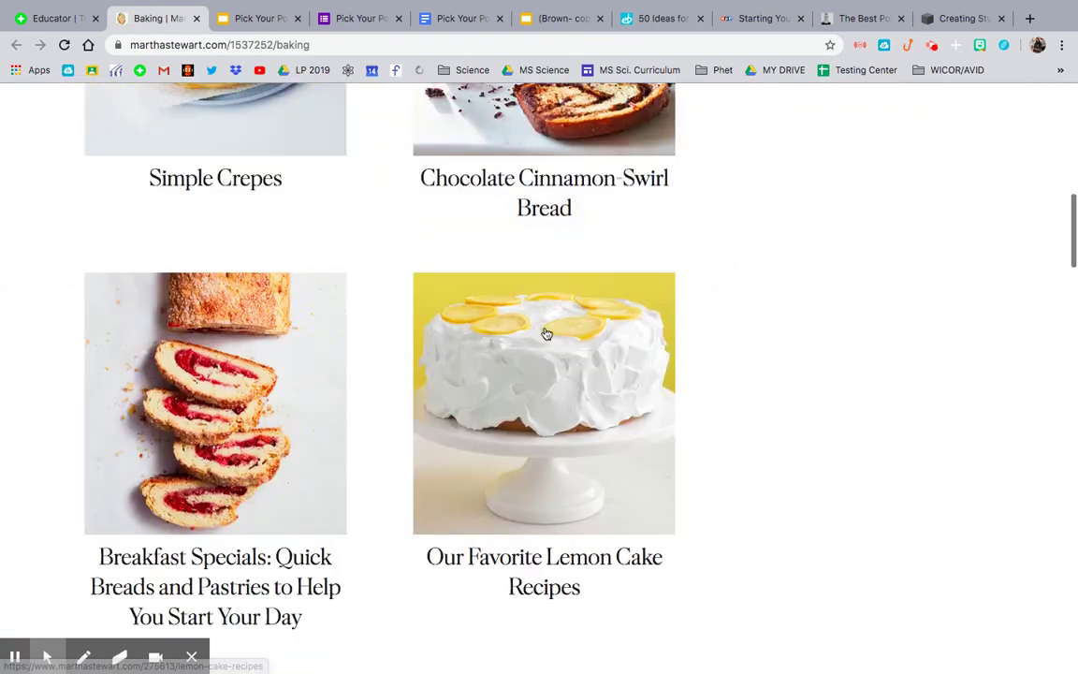
pyautogui.scroll(-8, 544, 332)
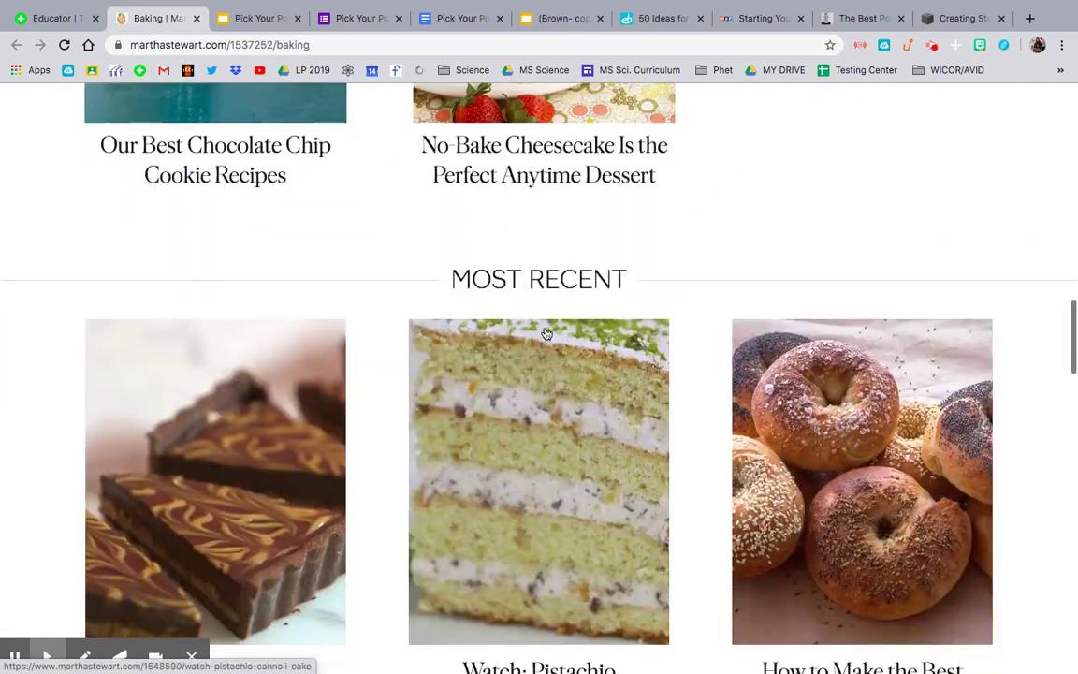
pyautogui.scroll(10, 545, 332)
pyautogui.scroll(8, 544, 332)
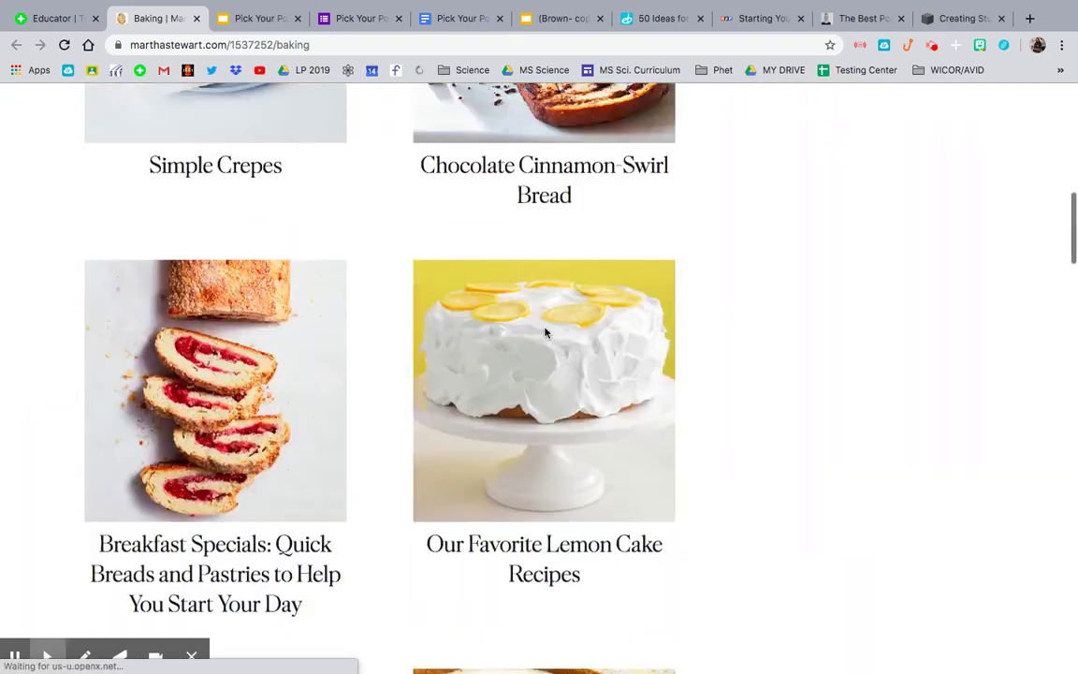
pyautogui.scroll(-2, 545, 332)
pyautogui.scroll(1, 545, 332)
pyautogui.scroll(-1, 545, 332)
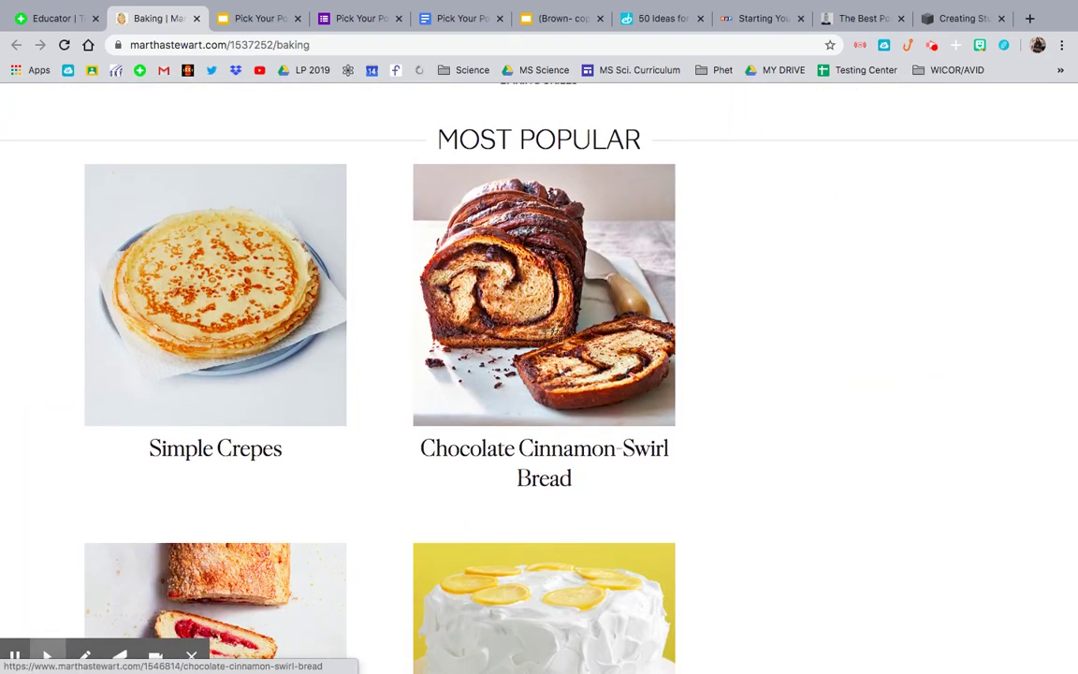
pyautogui.press('super+shift+4')
pyautogui.moveTo(415, 166); pyautogui.dragTo(687, 435)
pyautogui.click(241, 21)
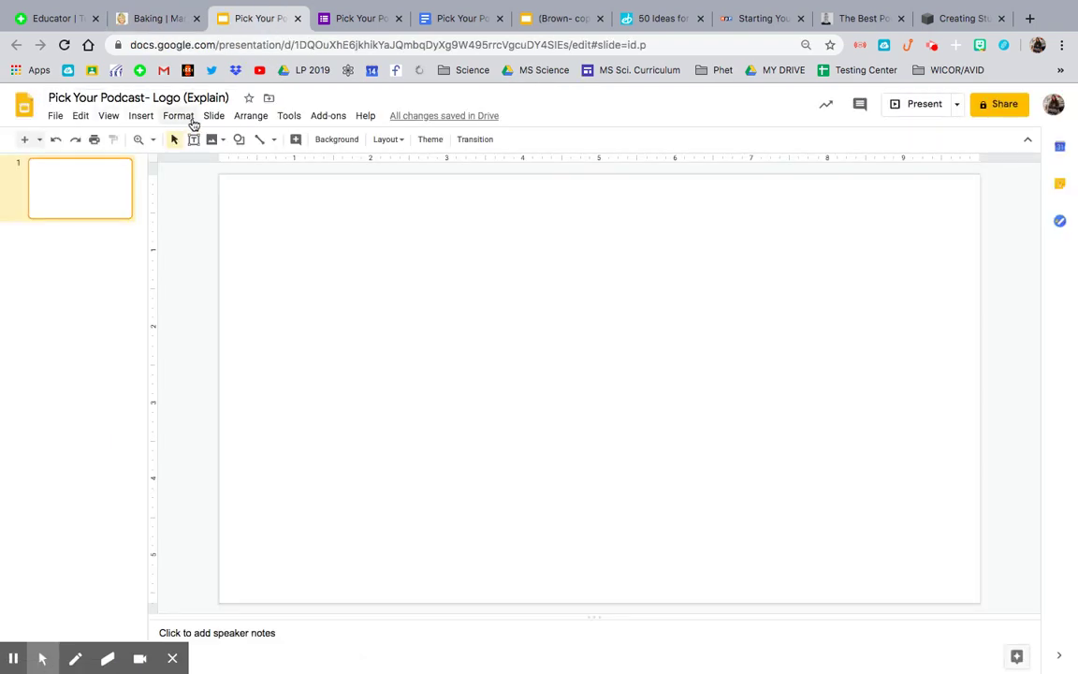
# Try the captured bread screenshot from the Desktop as the slide's background image, and undo it
pyautogui.click(141, 116)
pyautogui.moveTo(150, 141)
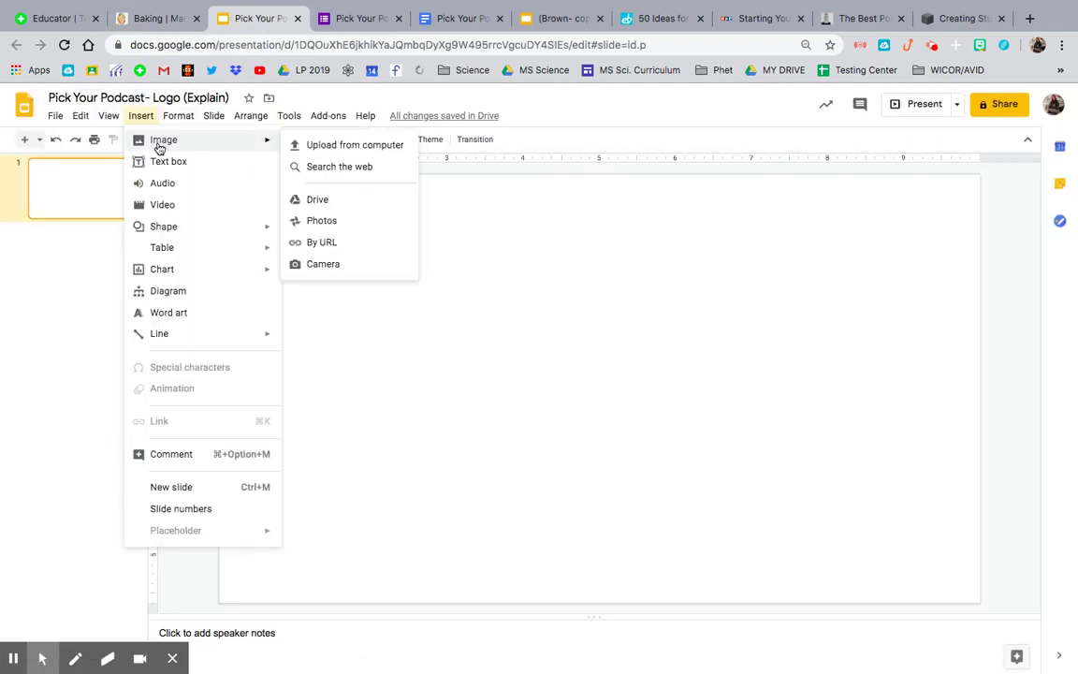
pyautogui.click(564, 442)
pyautogui.click(332, 140)
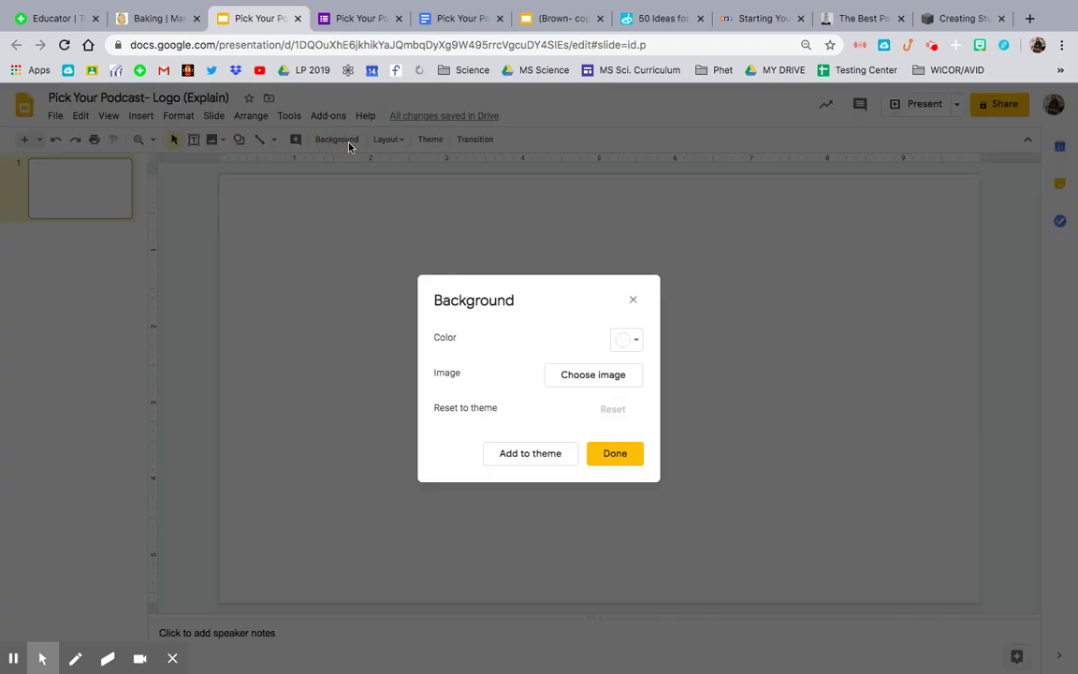
pyautogui.click(573, 377)
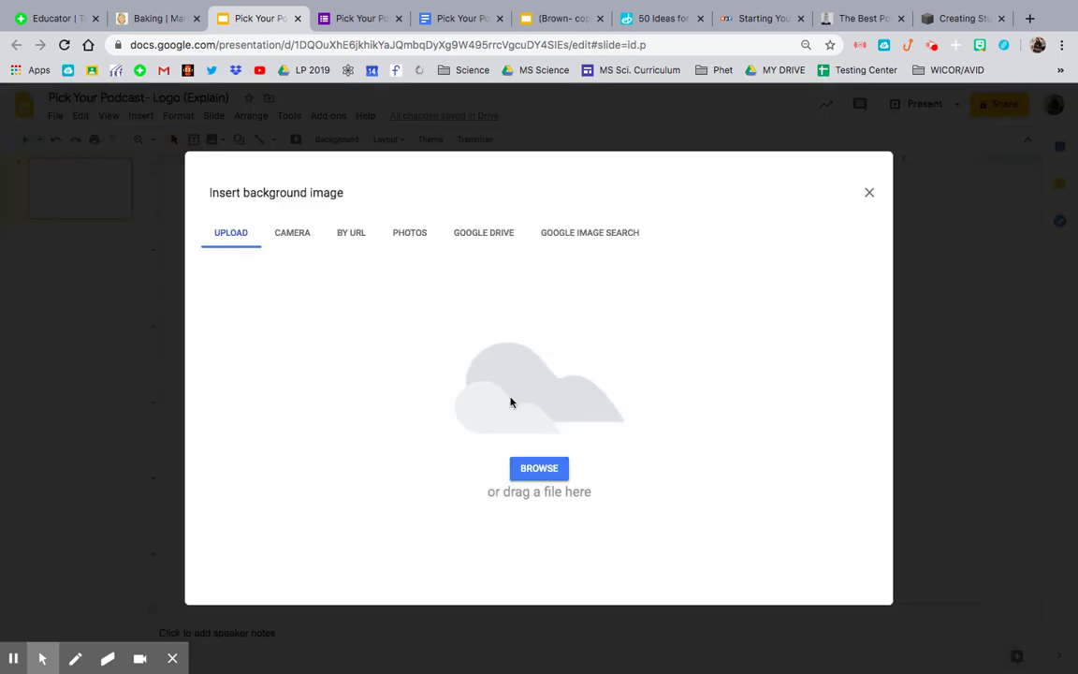
pyautogui.click(524, 471)
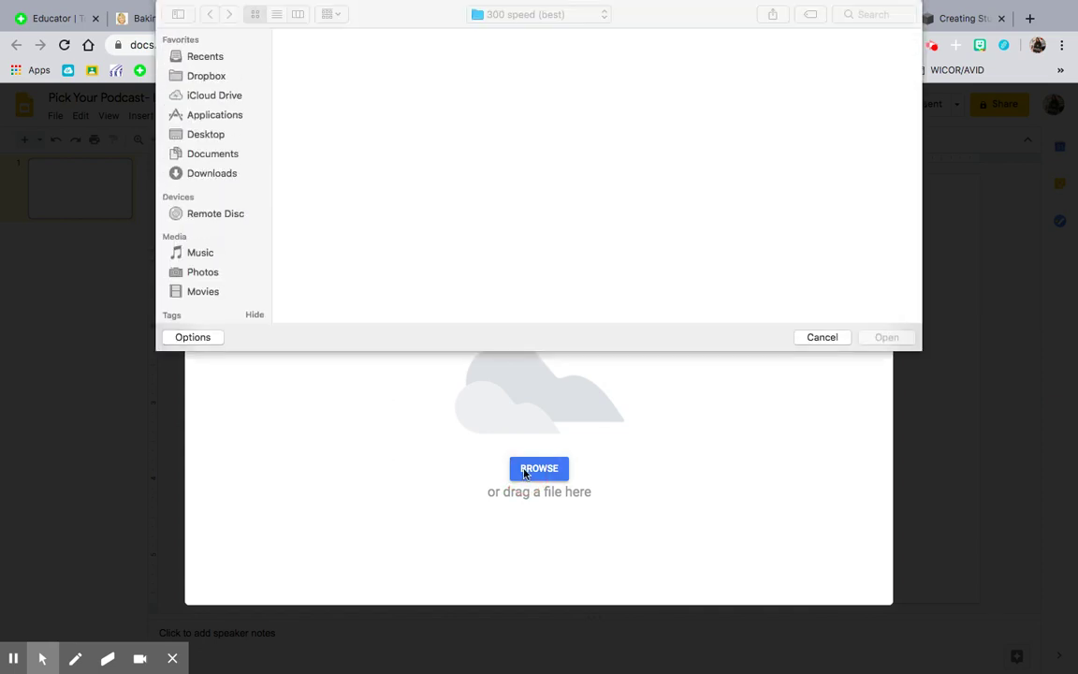
pyautogui.click(218, 136)
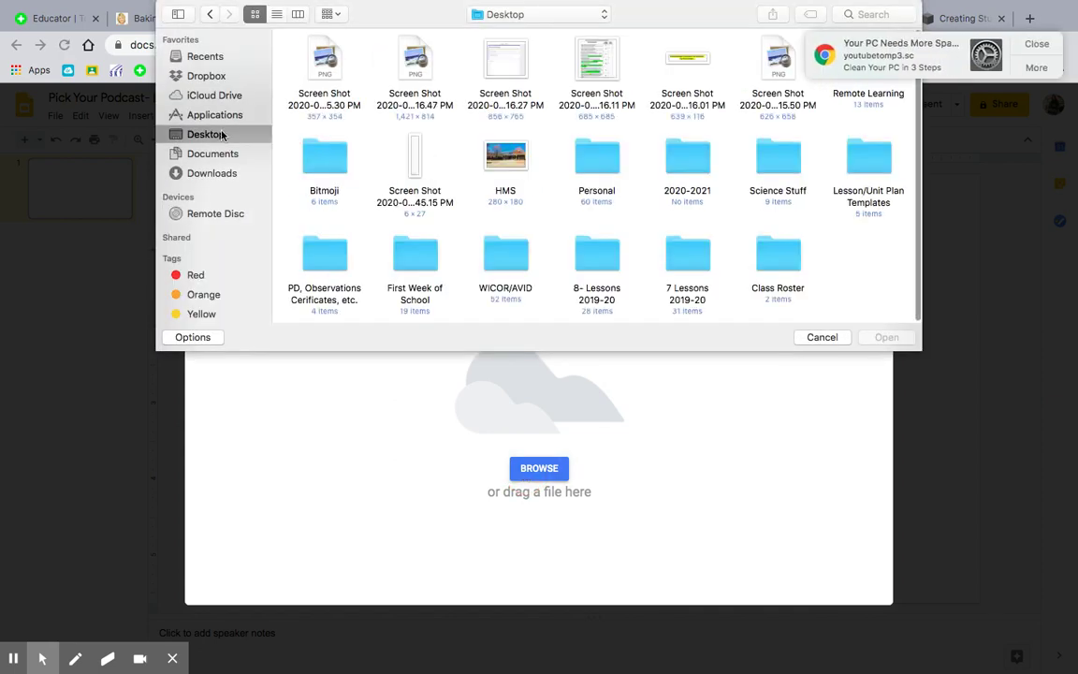
pyautogui.doubleClick(323, 70)
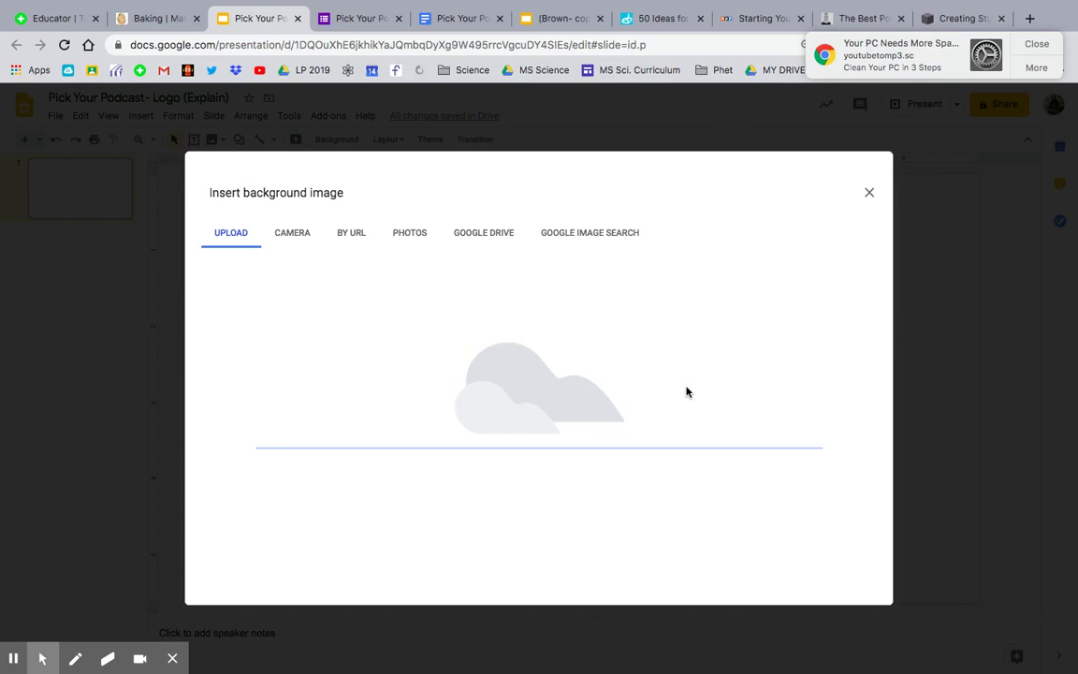
pyautogui.click(1037, 44)
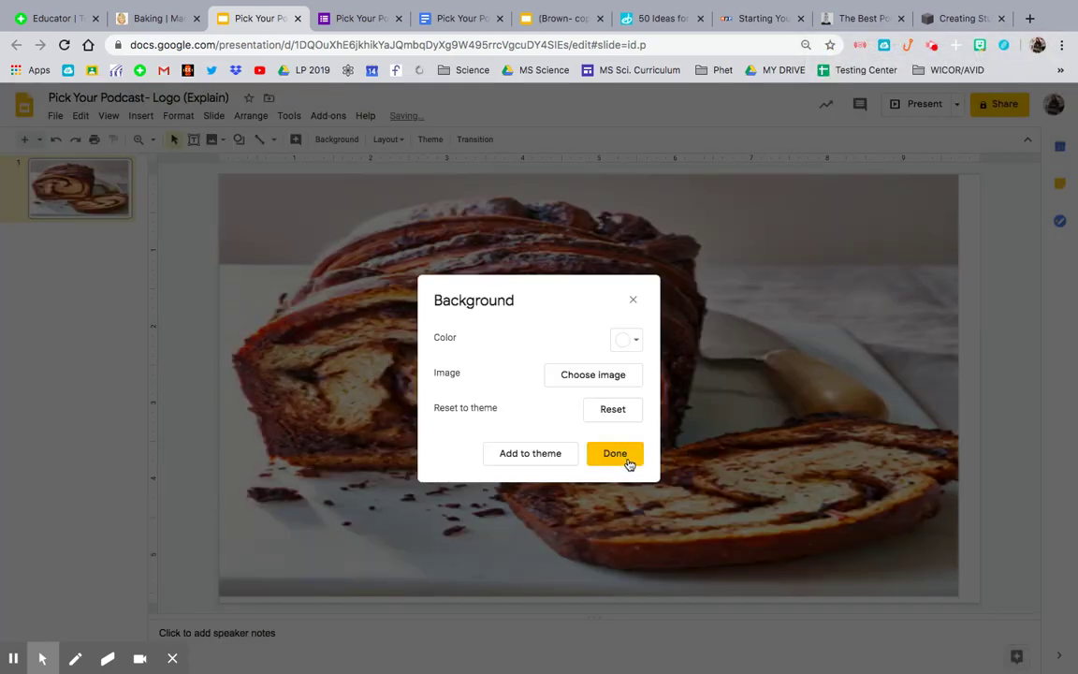
pyautogui.click(618, 454)
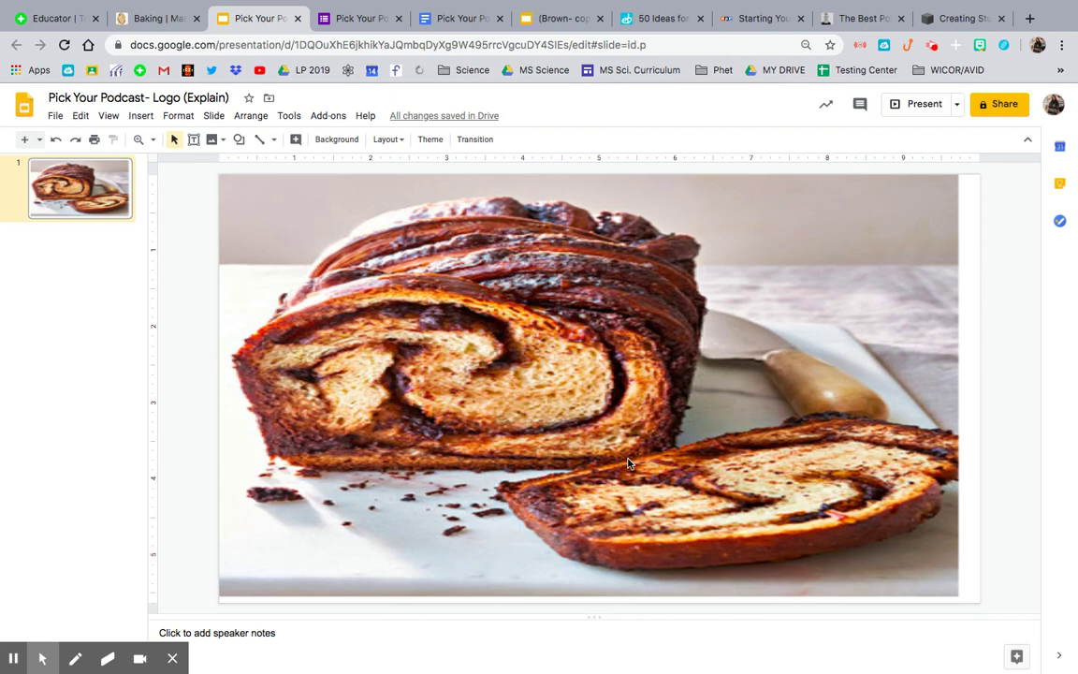
pyautogui.press('super+z')
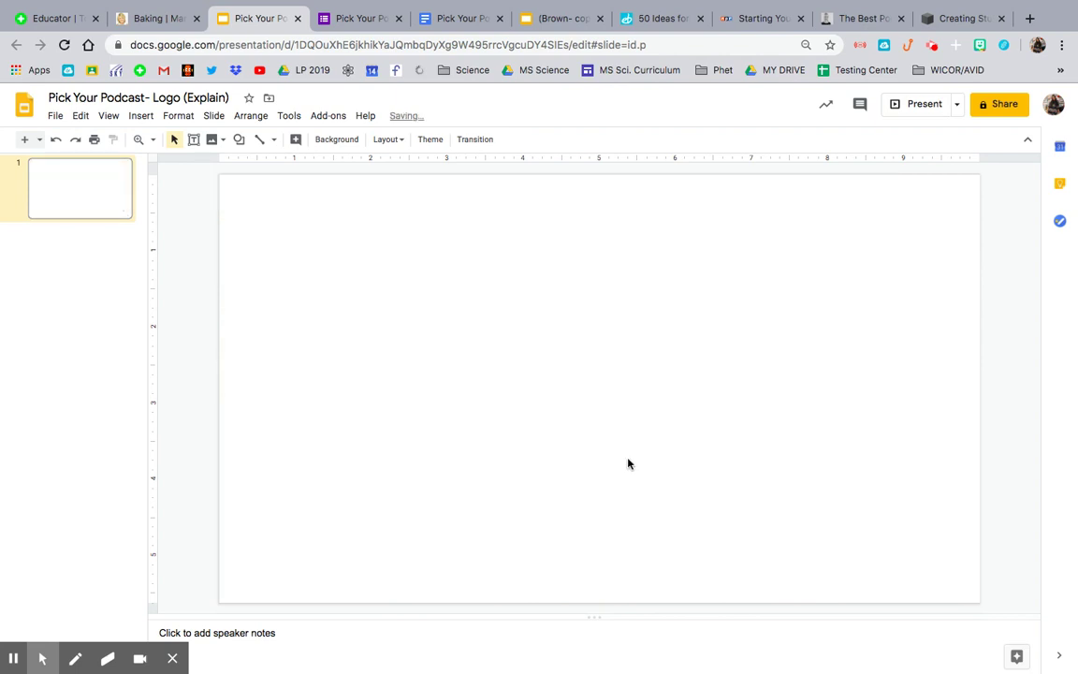
# Set the blank logo slide's background to a solid dark yellow-brown color
pyautogui.click(141, 118)
pyautogui.click(400, 243)
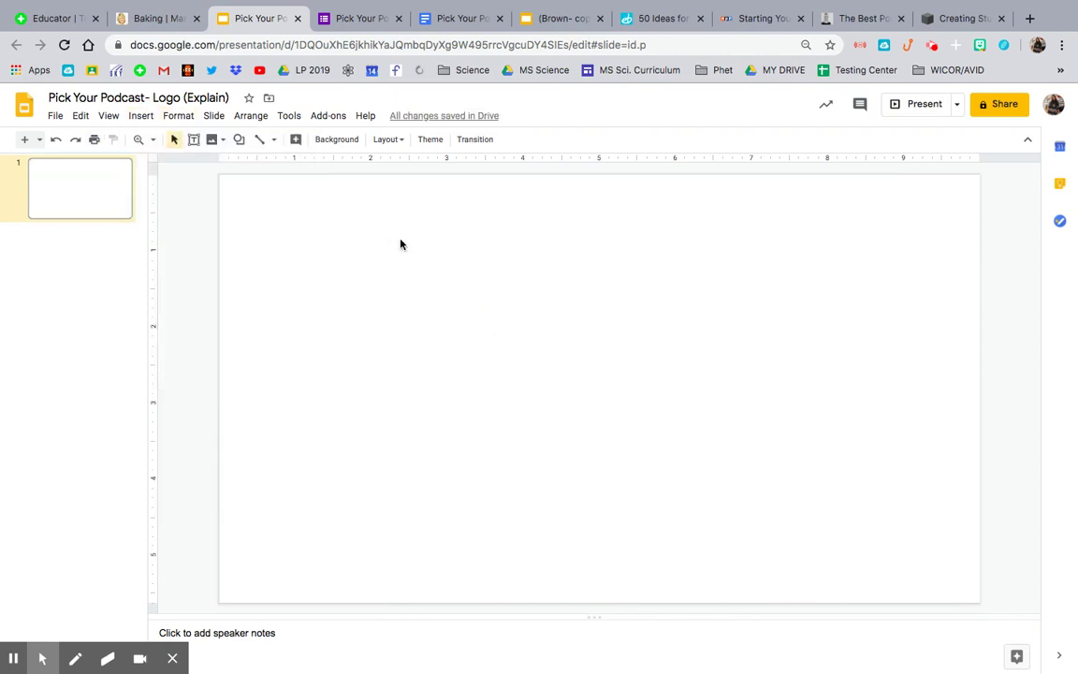
pyautogui.click(336, 139)
pyautogui.click(625, 341)
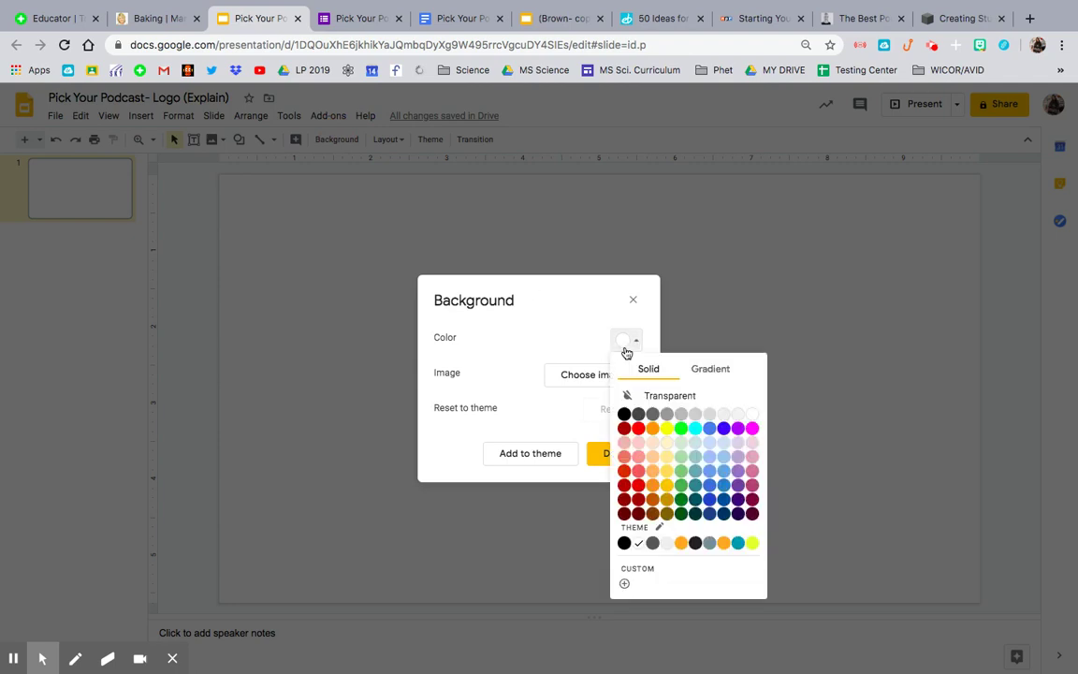
pyautogui.click(666, 513)
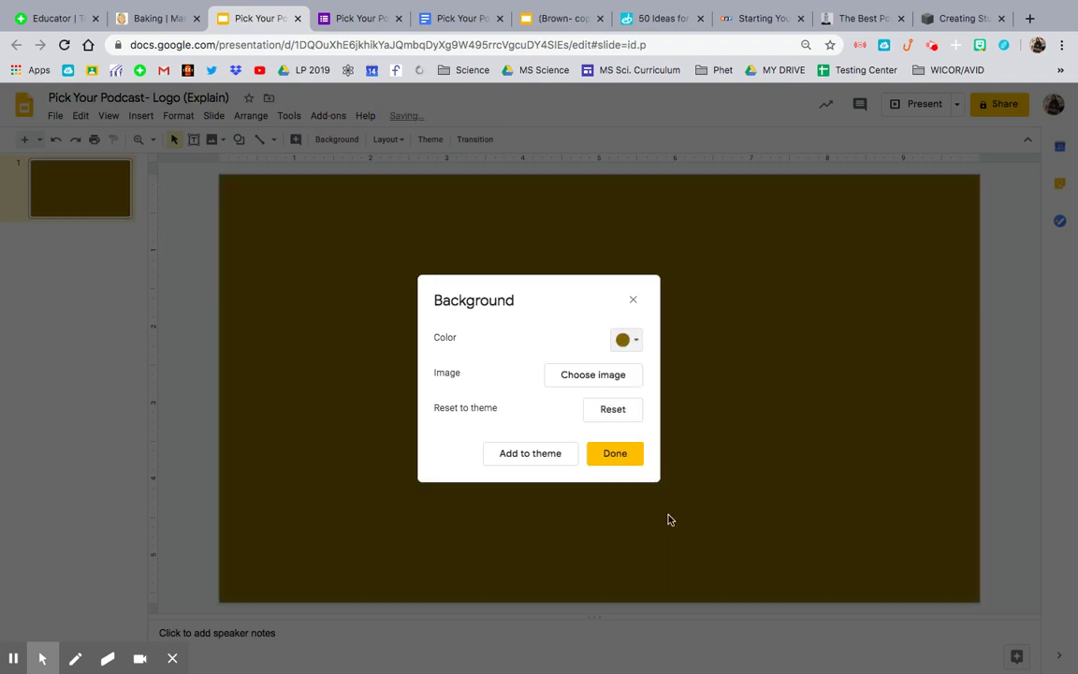
pyautogui.click(618, 453)
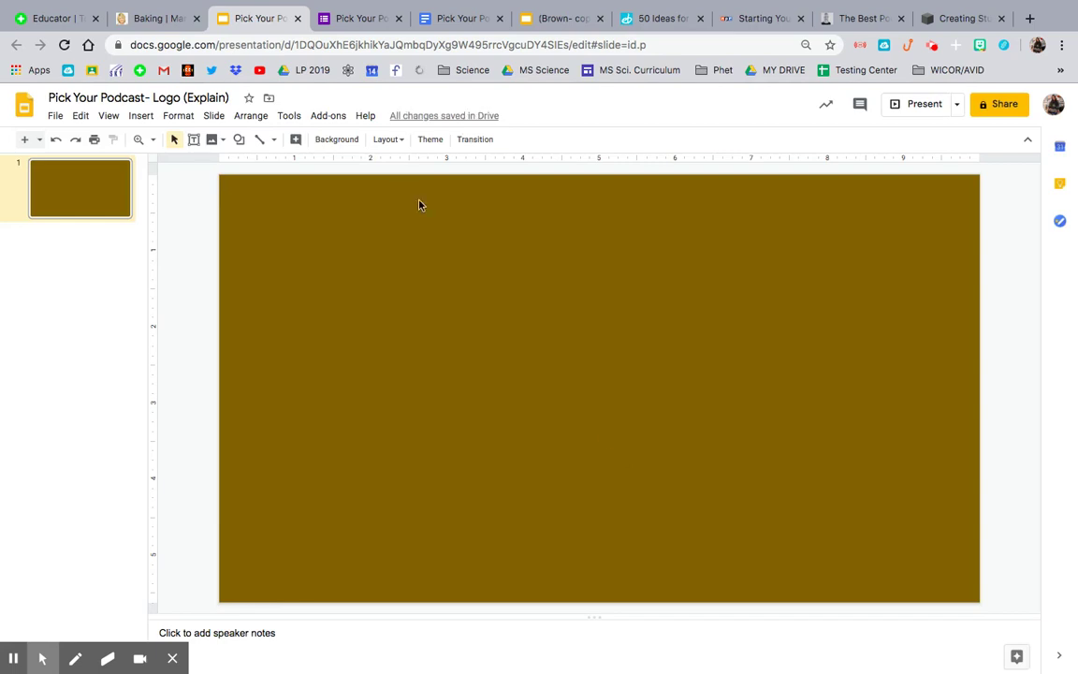
# Insert the captured bread screenshot from the computer's Desktop as an image on the slide
pyautogui.click(141, 115)
pyautogui.moveTo(154, 139)
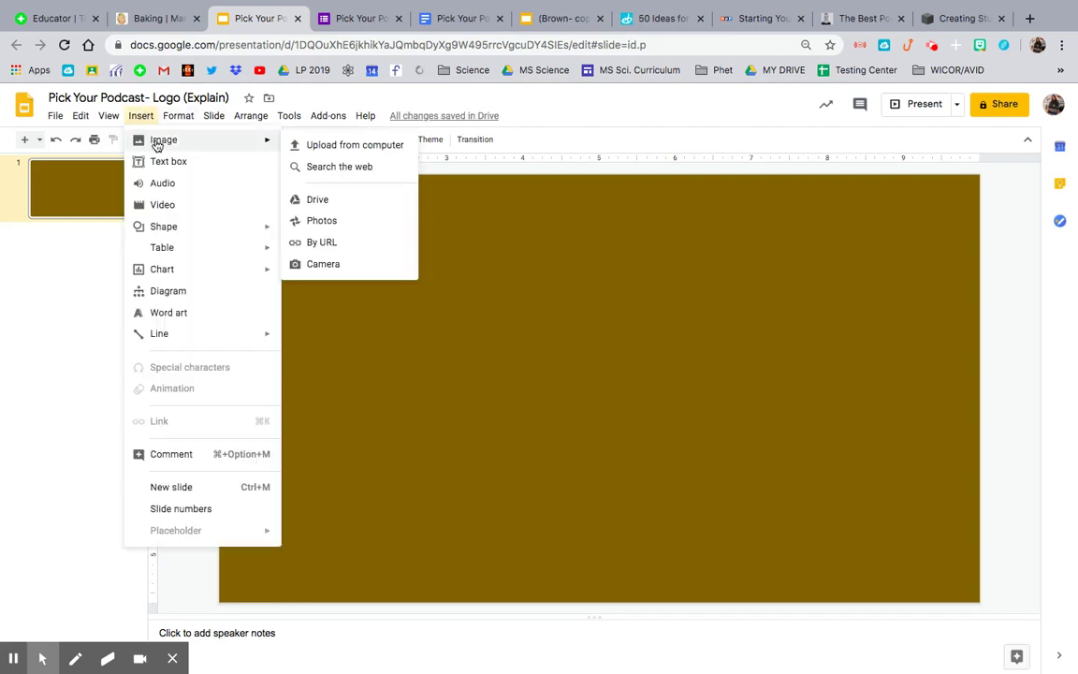
pyautogui.click(369, 150)
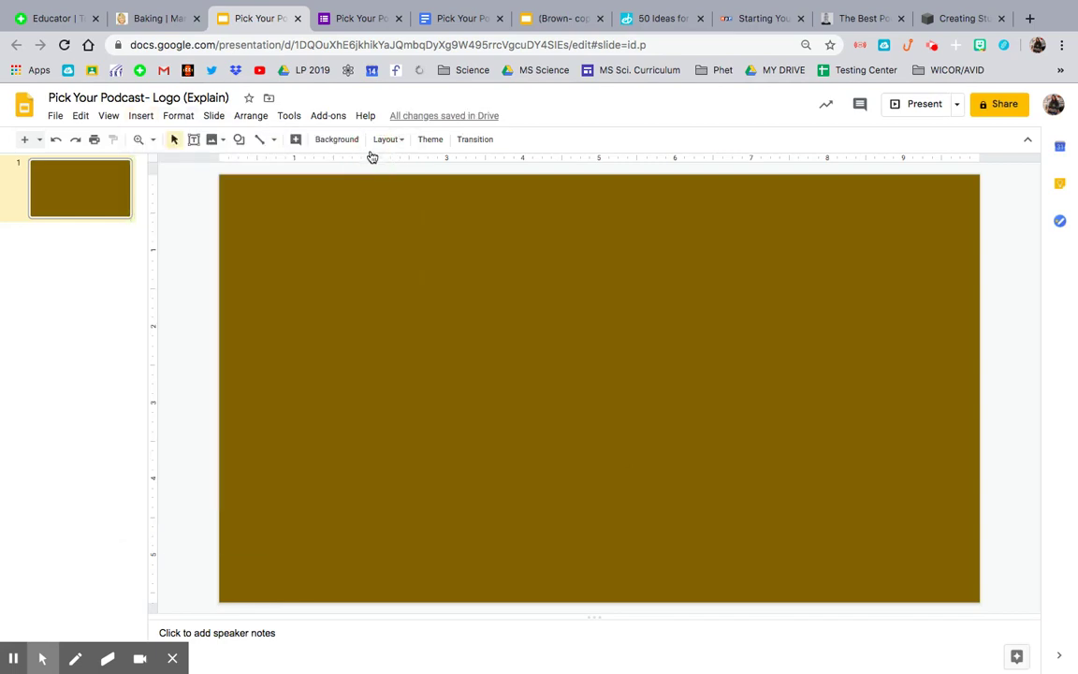
pyautogui.doubleClick(322, 52)
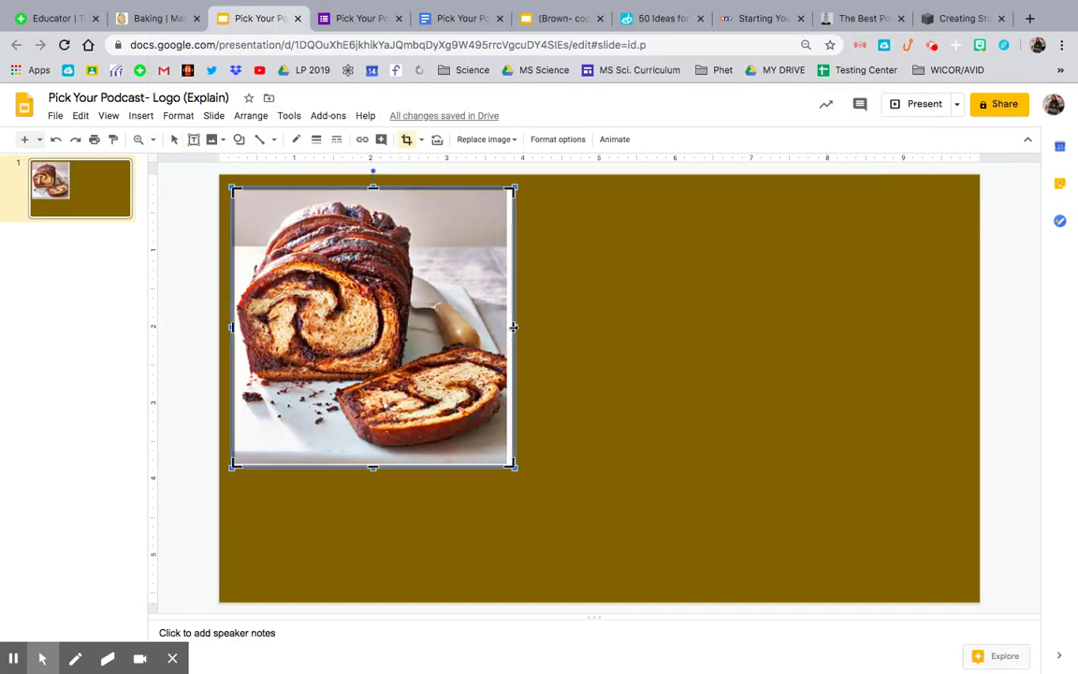
# Crop the white strips off the right and bottom edges of the bread image
pyautogui.doubleClick(512, 327)
pyautogui.moveTo(512, 327); pyautogui.dragTo(505, 327)
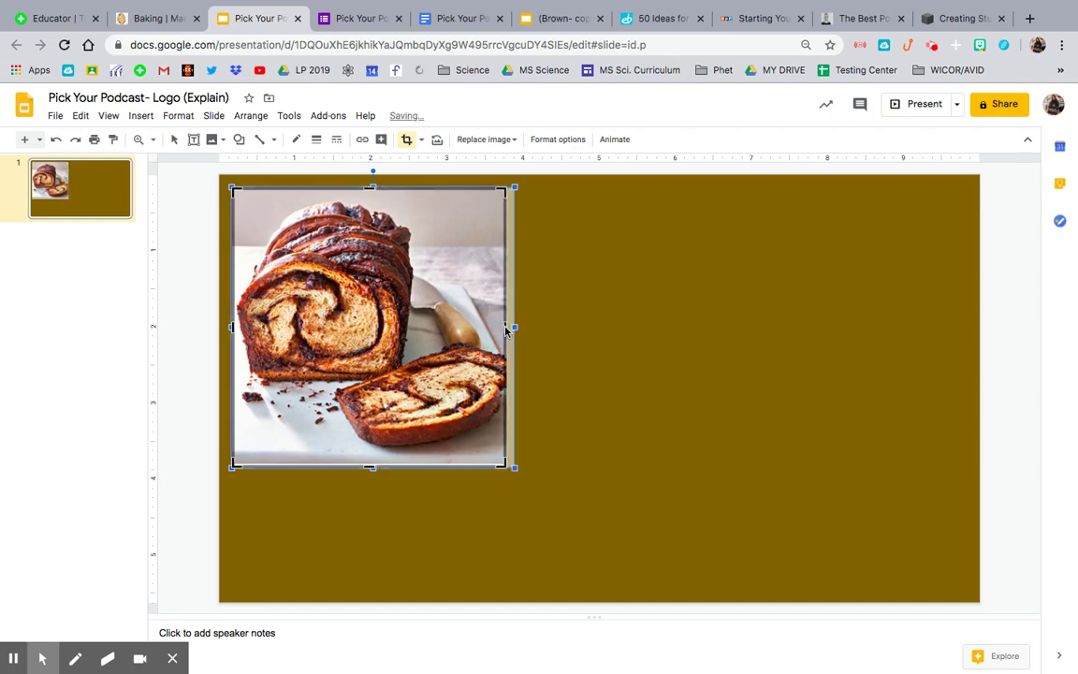
pyautogui.moveTo(366, 457); pyautogui.dragTo(371, 458)
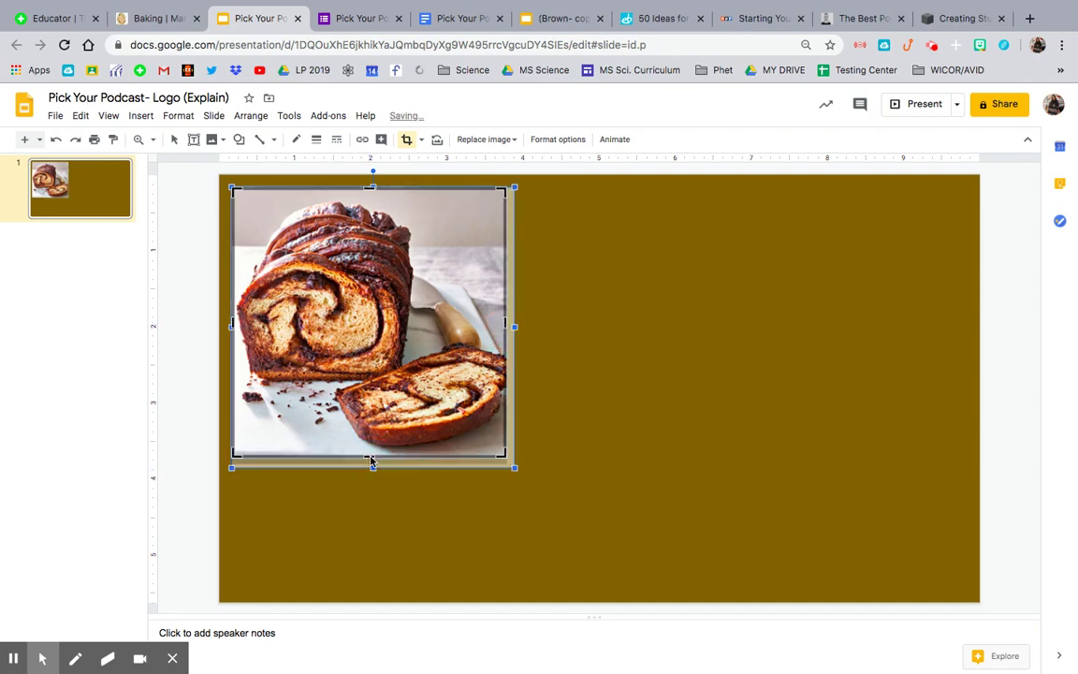
pyautogui.click(624, 363)
# Move the bread image down and right to about the center of the slide
pyautogui.press('Right')
pyautogui.press('Right')
pyautogui.press('Right')
pyautogui.press('Right')
pyautogui.press('Right')
pyautogui.press('Right')
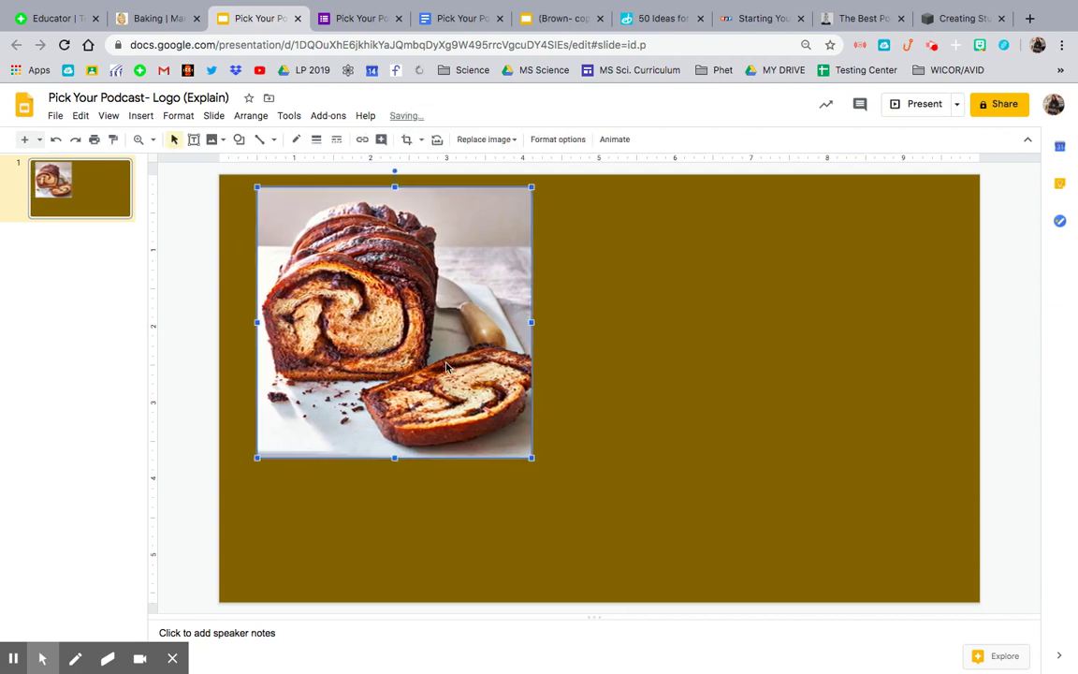
pyautogui.press('Down')
pyautogui.press('Down')
pyautogui.press('Down')
pyautogui.press('Down')
pyautogui.press('Down')
pyautogui.press('Down')
pyautogui.press('Right')
pyautogui.press('Right')
pyautogui.press('Right')
pyautogui.press('Right')
pyautogui.press('Right')
pyautogui.press('Right')
pyautogui.press('Right')
pyautogui.press('Right')
pyautogui.press('Right')
pyautogui.press('Right')
pyautogui.press('Right')
pyautogui.press('Right')
pyautogui.press('Right')
pyautogui.press('Right')
pyautogui.press('Right')
pyautogui.press('Right')
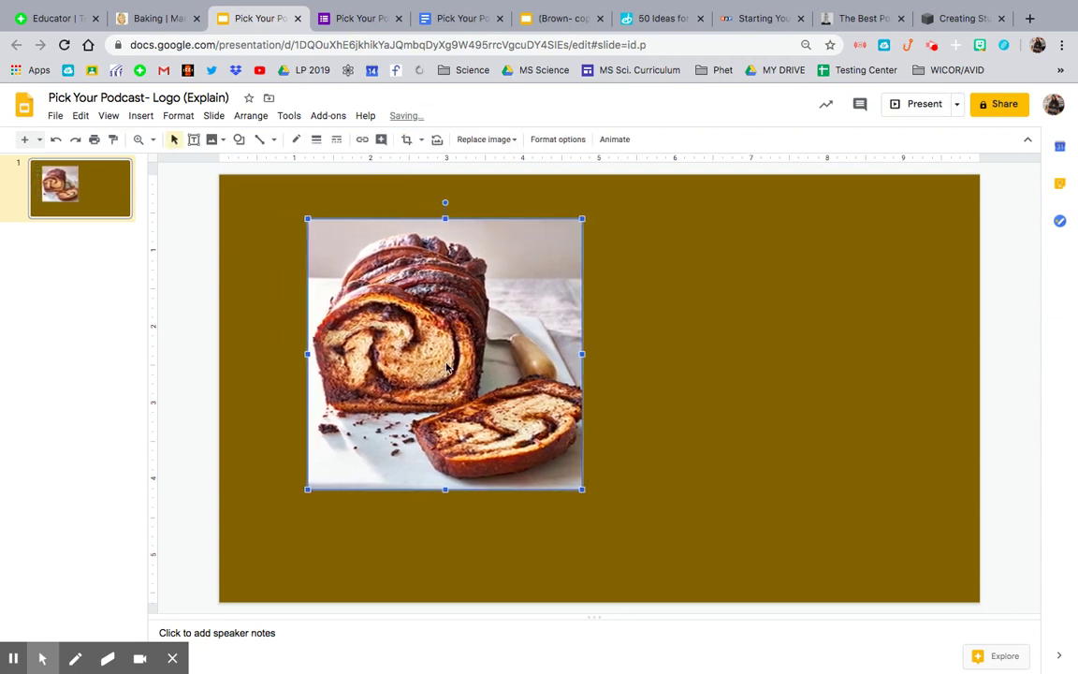
pyautogui.press('Down')
pyautogui.press('Down')
pyautogui.press('Right')
pyautogui.press('Right')
pyautogui.press('Right')
pyautogui.press('Right')
pyautogui.press('Right')
pyautogui.press('Right')
pyautogui.press('Right')
pyautogui.press('Right')
pyautogui.press('Right')
pyautogui.press('Right')
pyautogui.press('Right')
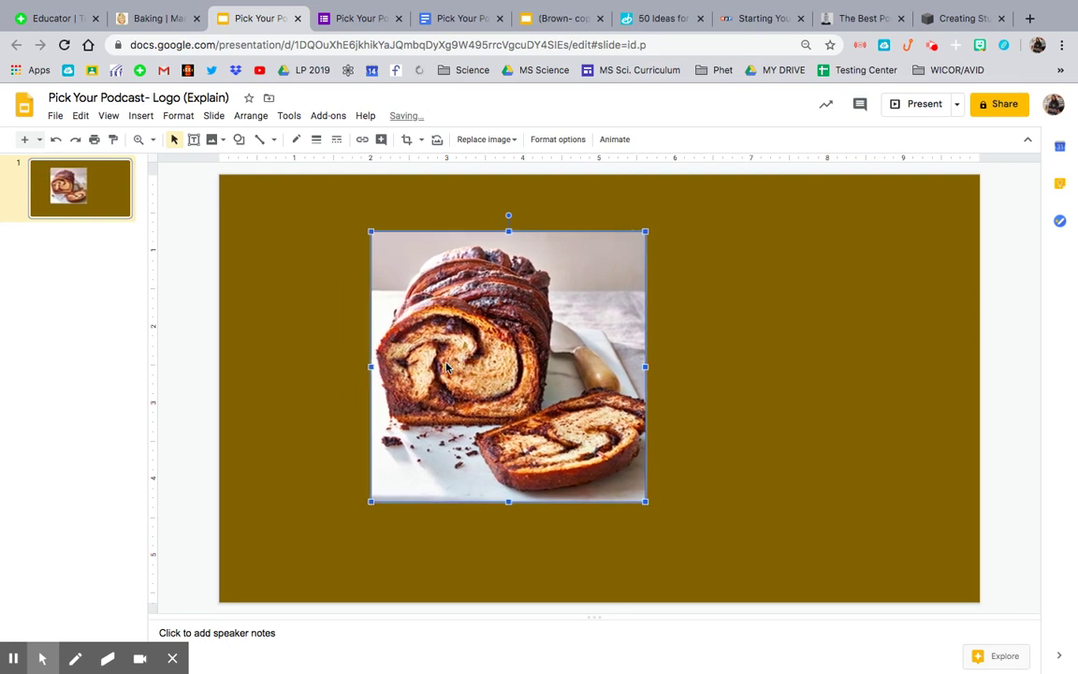
pyautogui.press('Down')
pyautogui.press('Down')
pyautogui.press('Right')
pyautogui.press('Right')
pyautogui.press('Right')
pyautogui.press('Right')
pyautogui.press('Right')
pyautogui.press('Right')
pyautogui.press('Right')
pyautogui.press('Right')
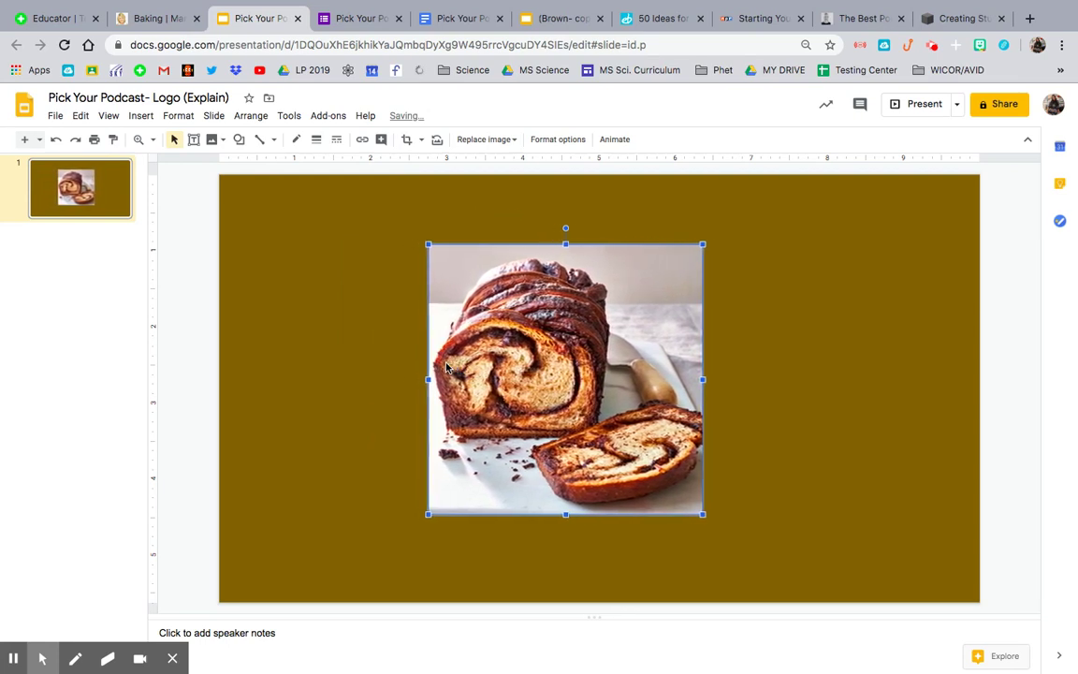
pyautogui.press('Right')
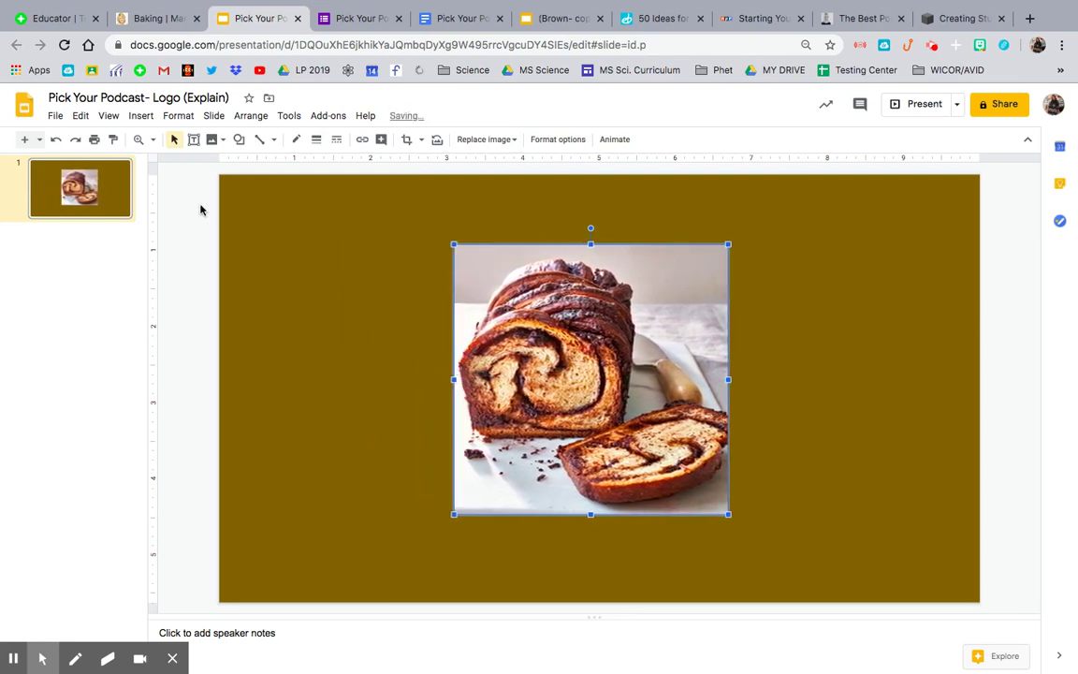
# Give the bread image a dark orange-brown border and open its border thickness choices
pyautogui.click(300, 138)
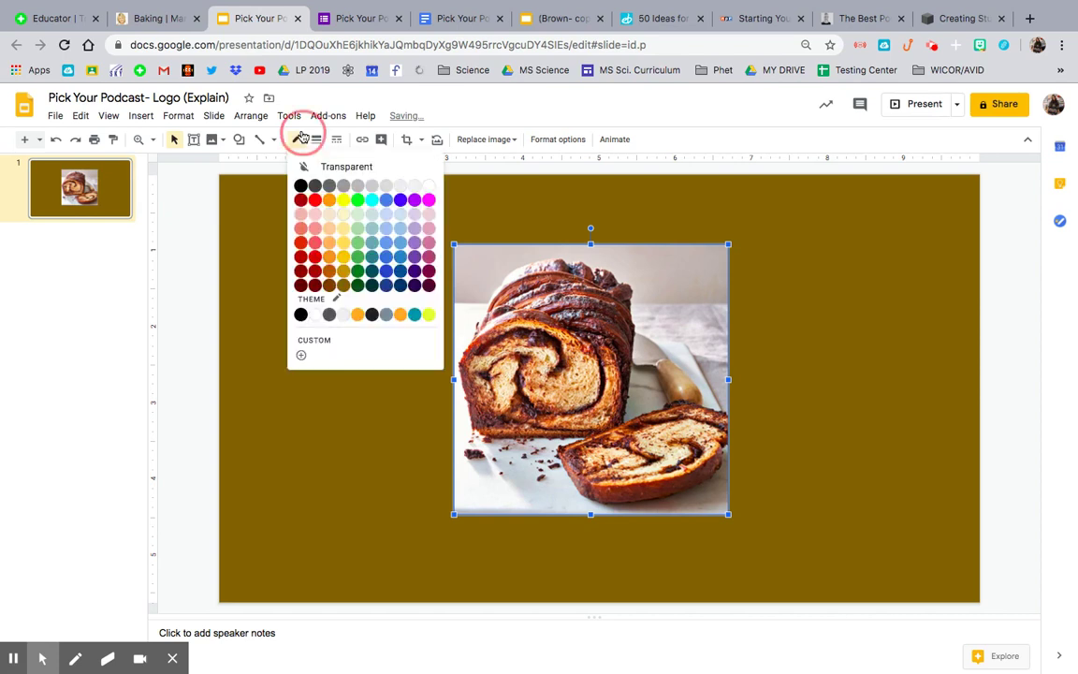
pyautogui.click(330, 286)
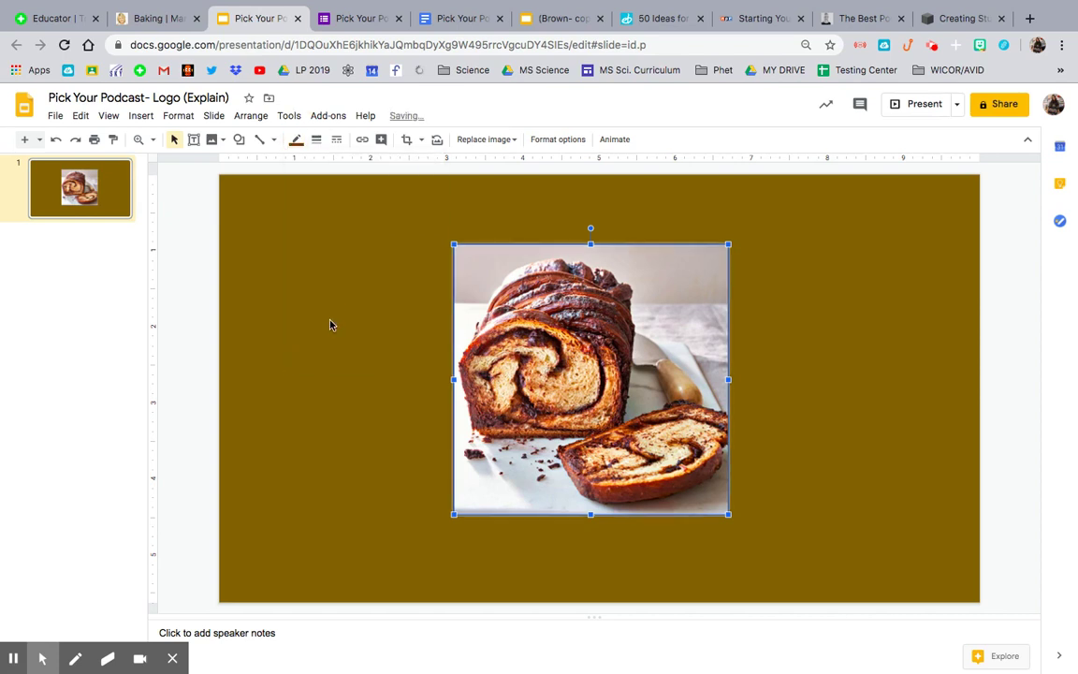
pyautogui.click(332, 139)
pyautogui.click(319, 138)
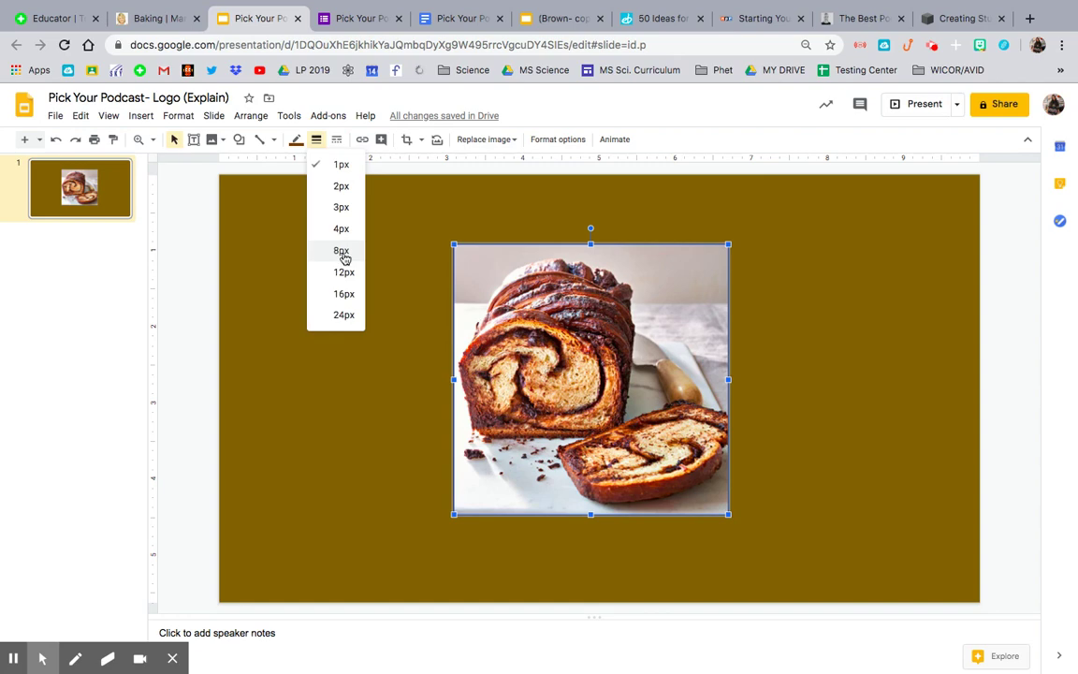
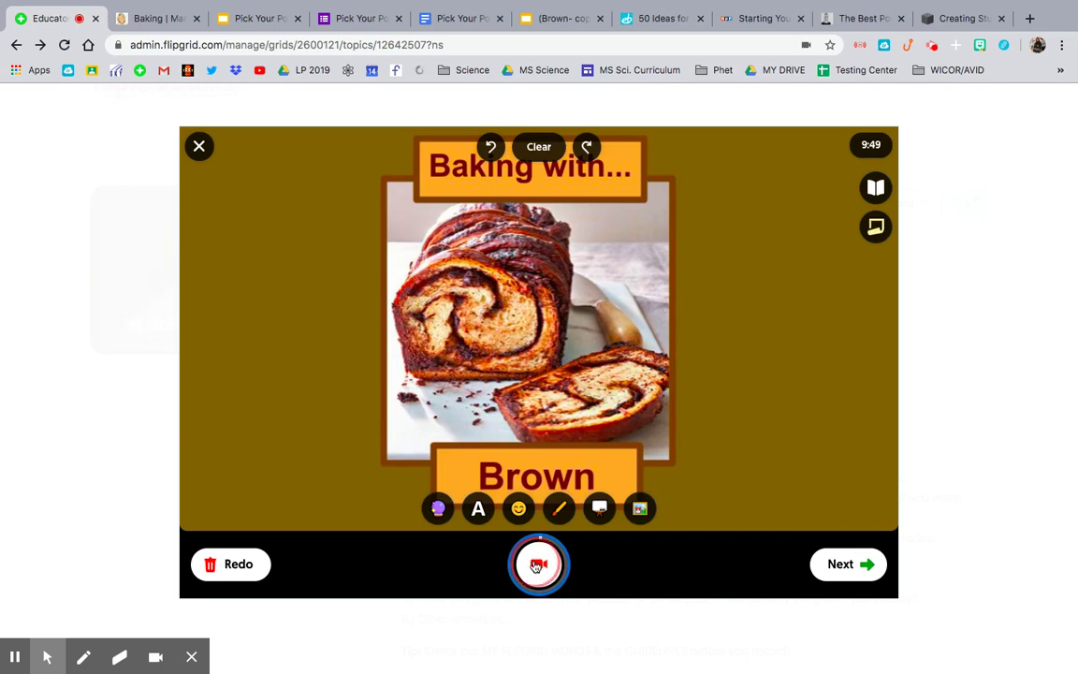
# Record three more video clips in Flipgrid with the logo covering the camera, pausing after each, and proceed to the review
pyautogui.click(537, 565)
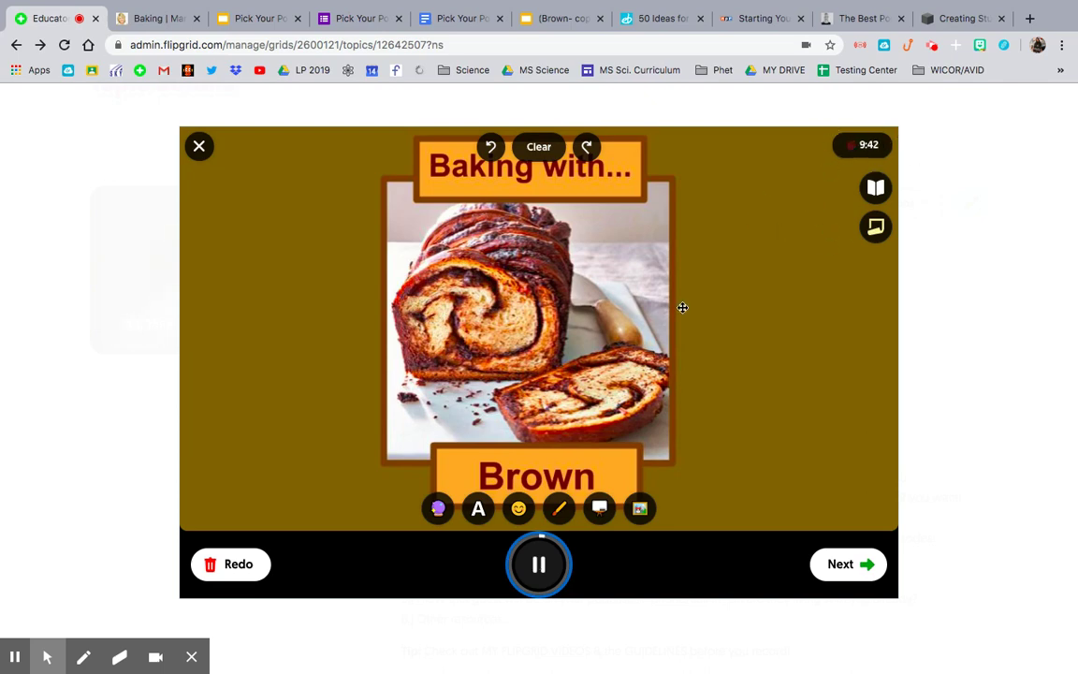
pyautogui.click(539, 568)
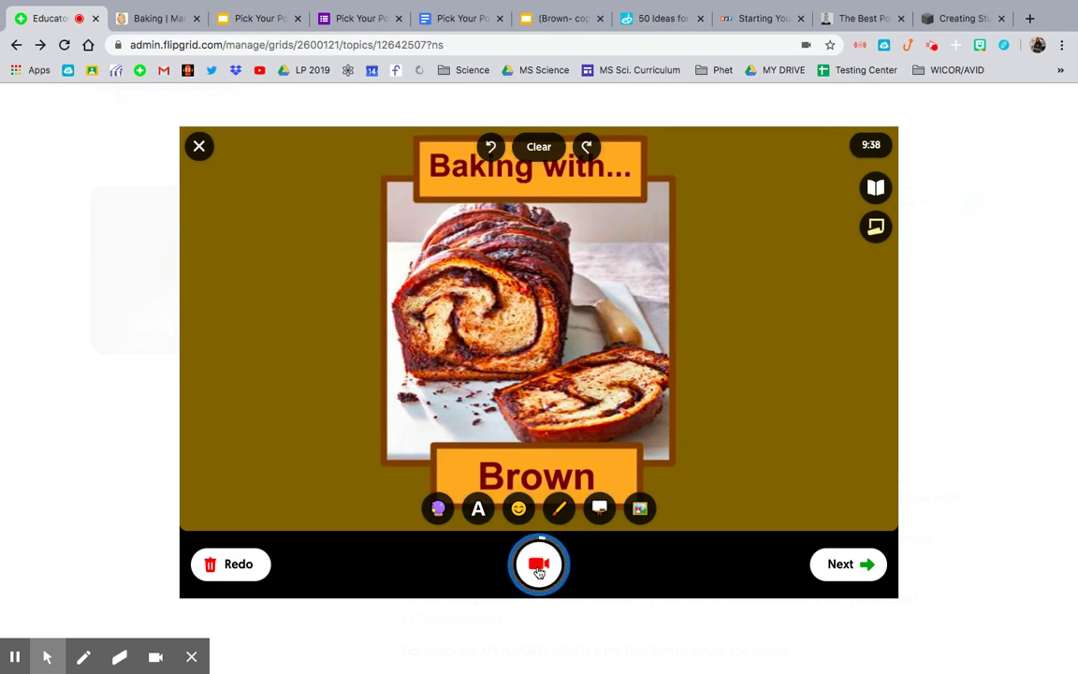
pyautogui.click(538, 569)
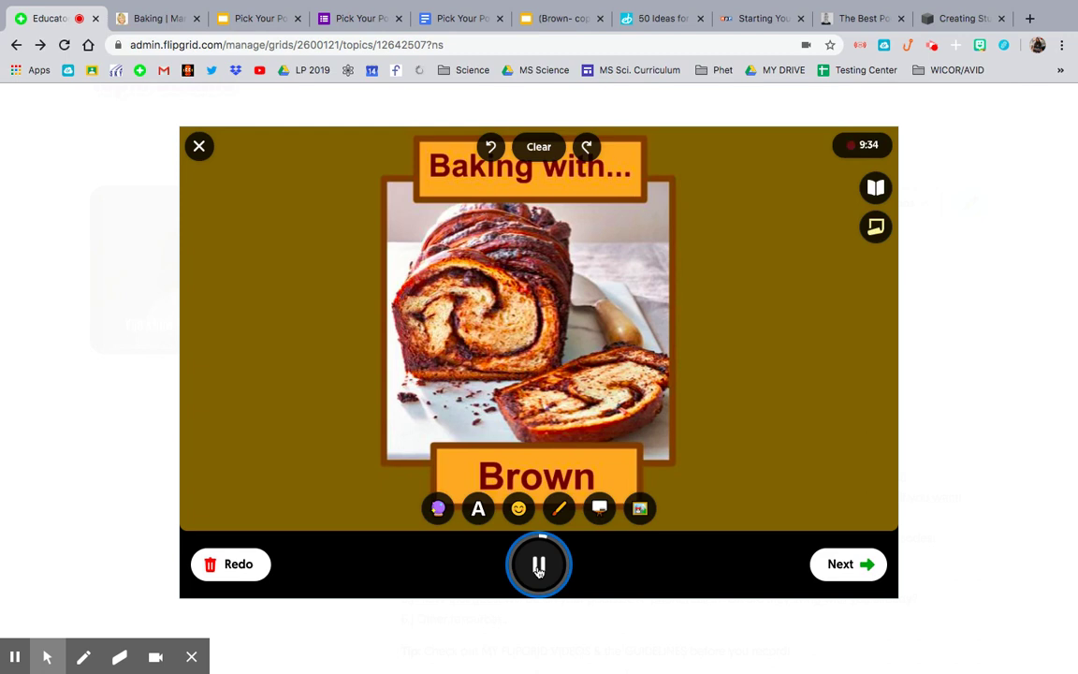
pyautogui.click(539, 569)
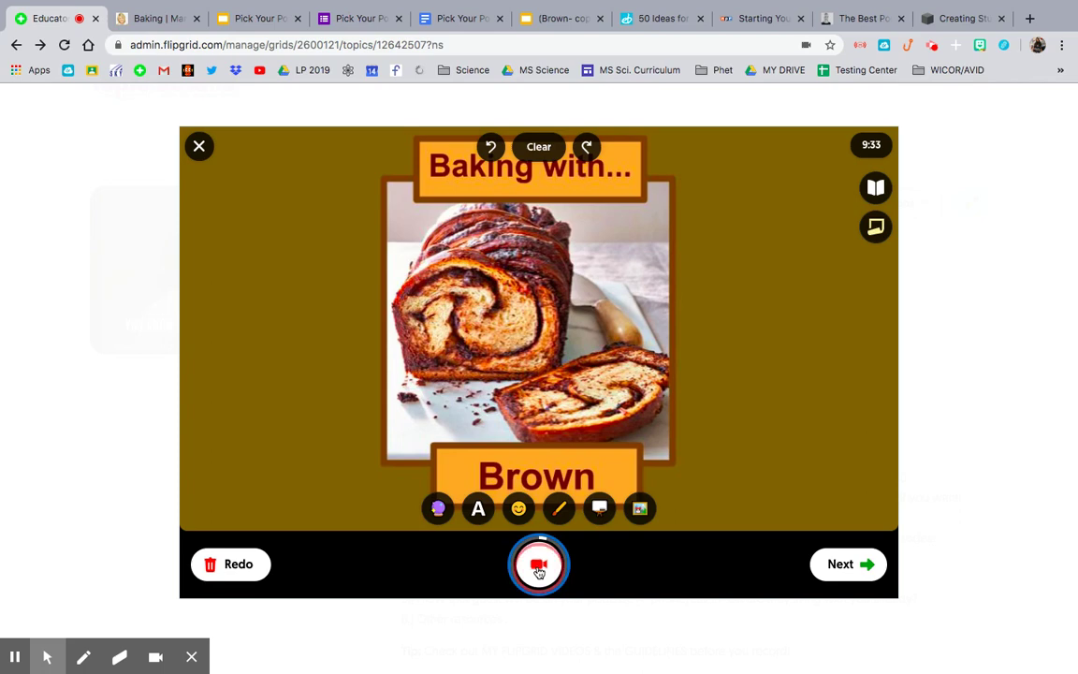
pyautogui.click(539, 569)
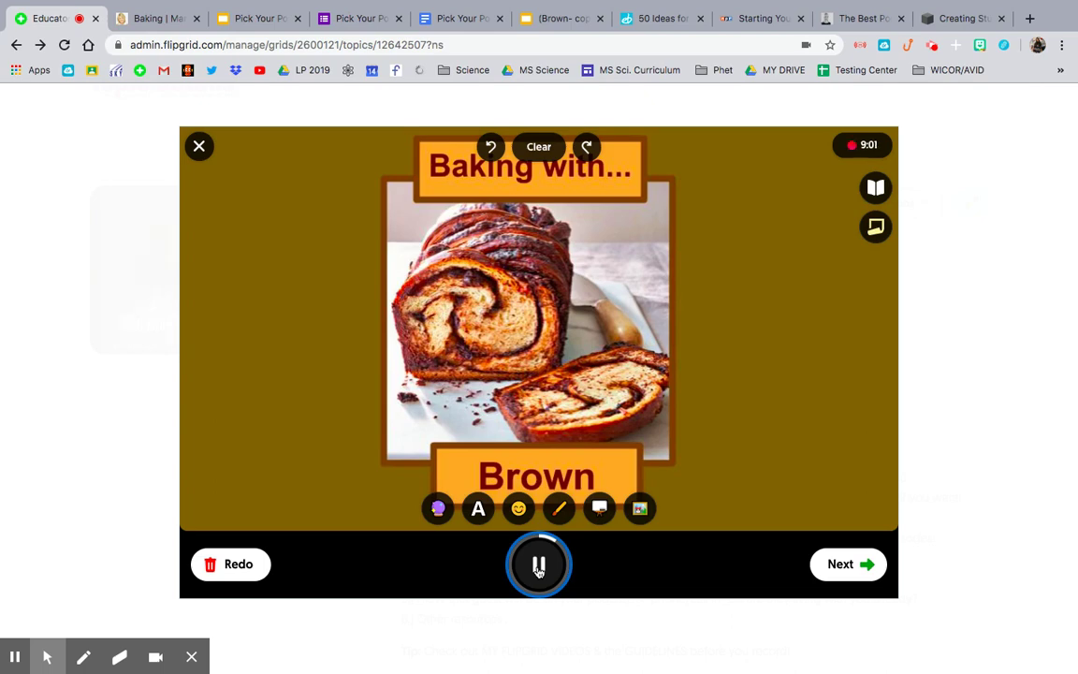
pyautogui.click(539, 567)
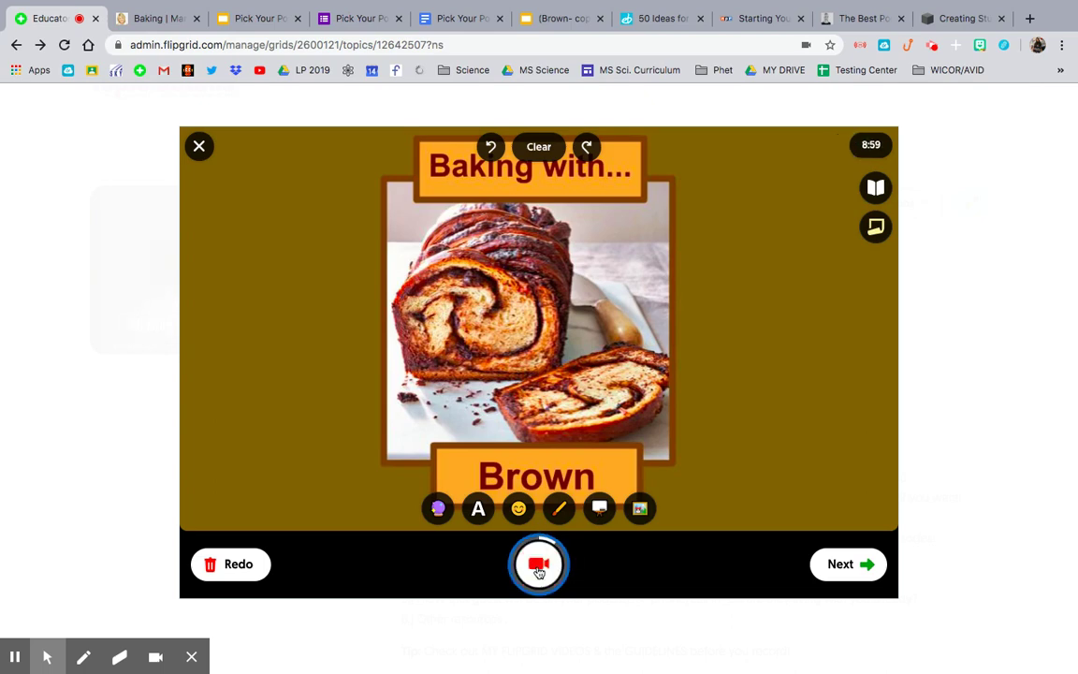
pyautogui.click(842, 566)
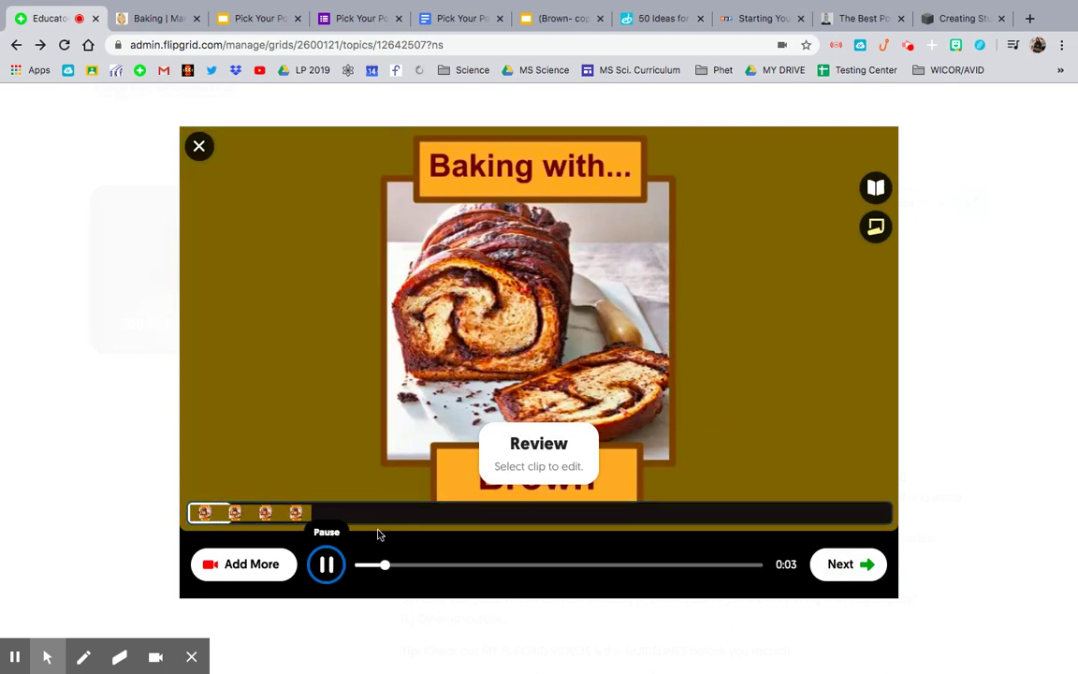
# Review the recorded video and inspect a middle clip and the last clip in the clip editor, without trimming either
pyautogui.click(329, 564)
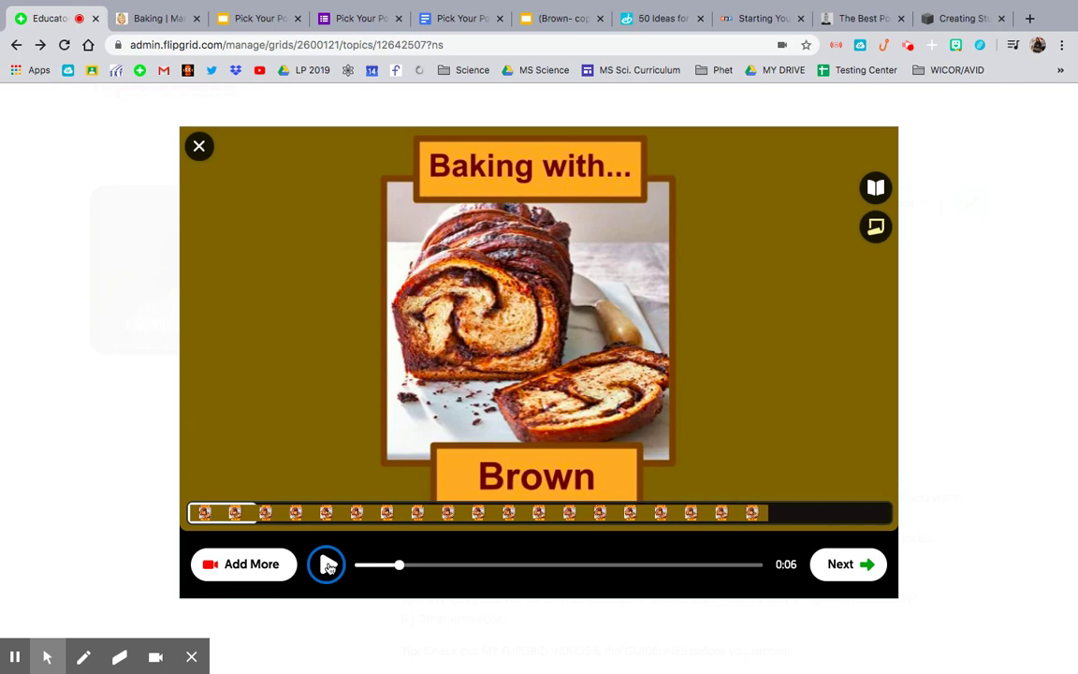
pyautogui.click(398, 512)
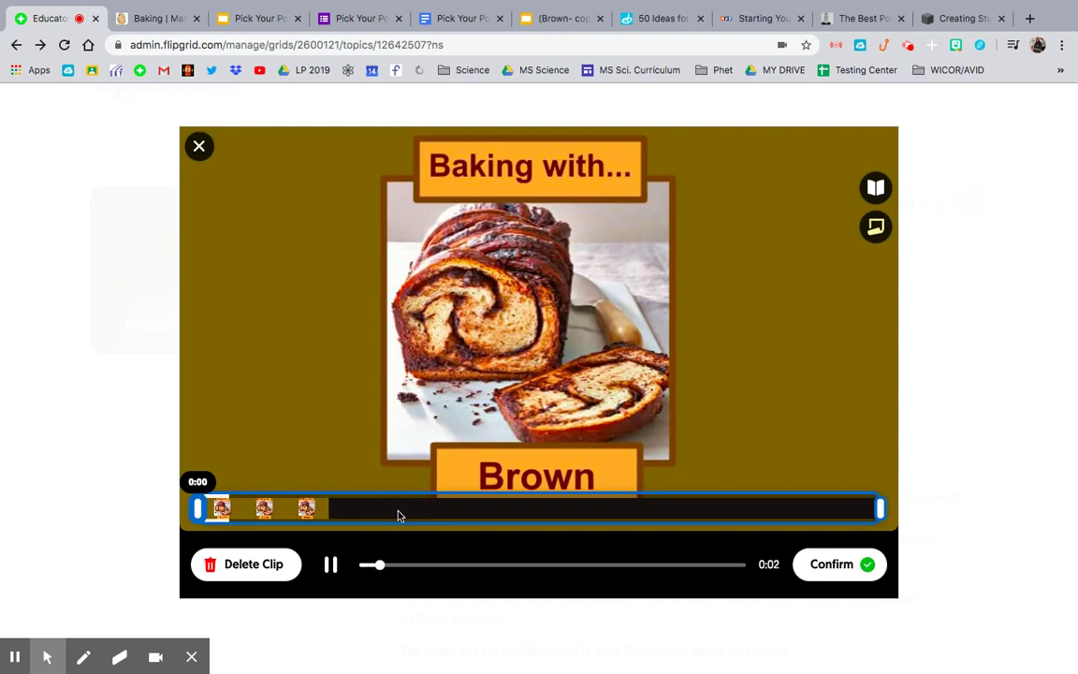
pyautogui.click(330, 565)
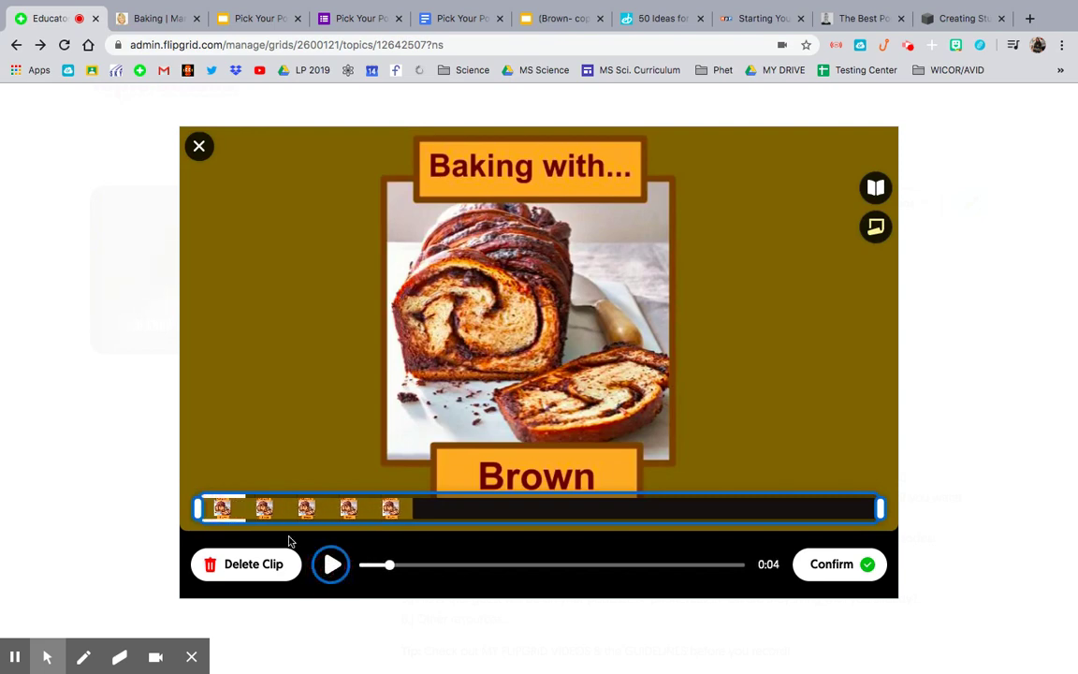
pyautogui.click(859, 566)
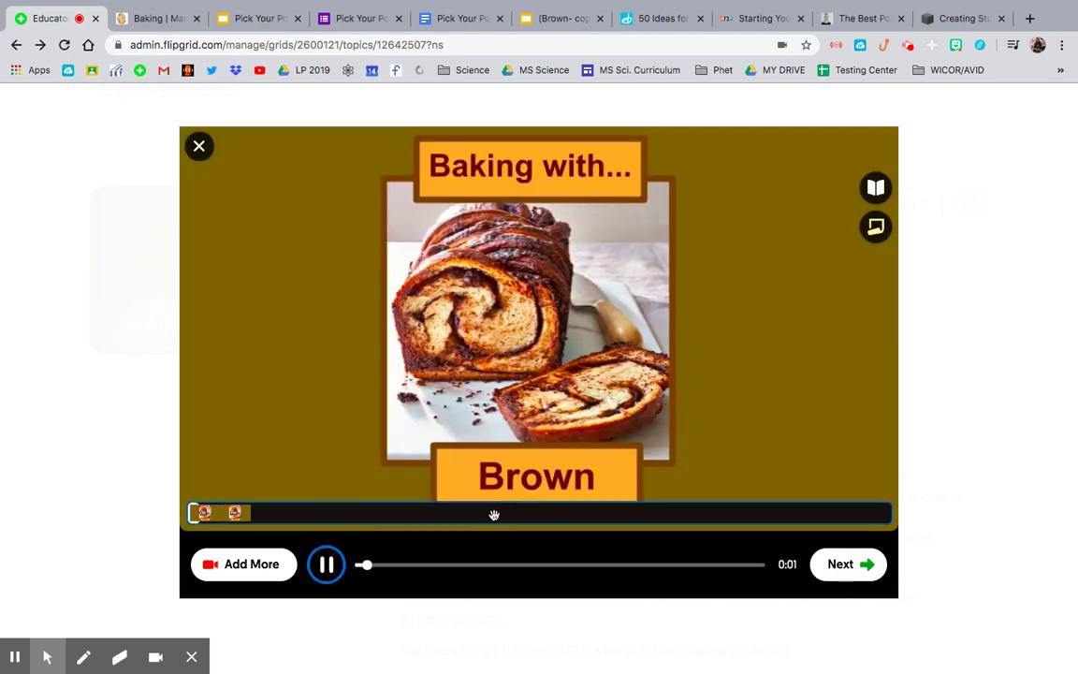
pyautogui.click(775, 520)
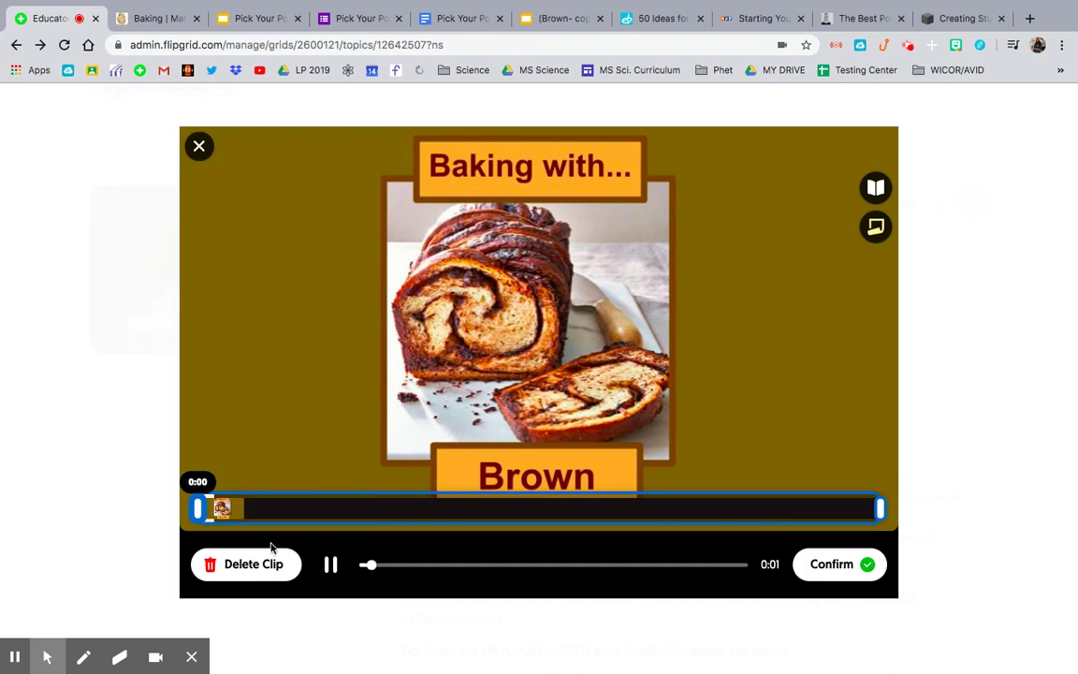
pyautogui.click(330, 564)
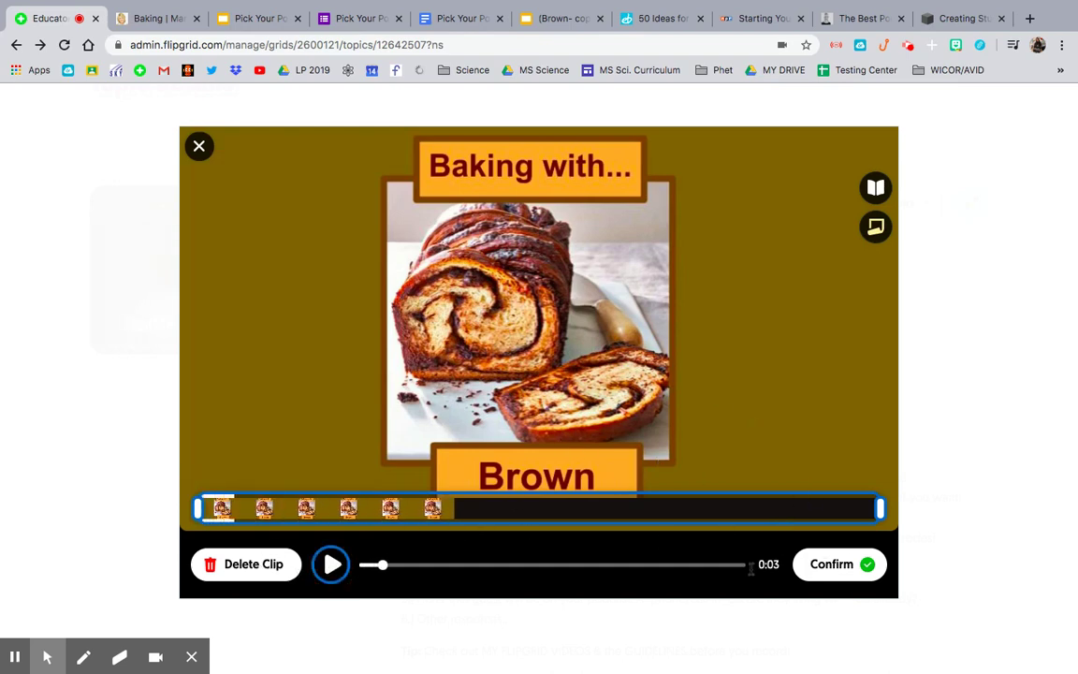
pyautogui.click(823, 566)
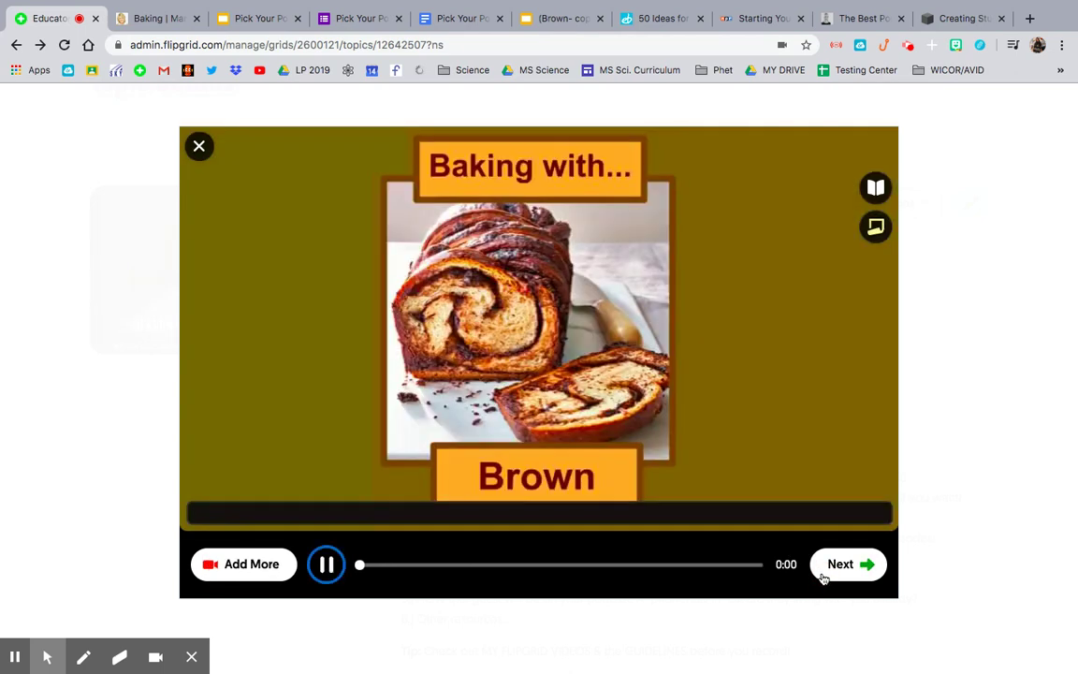
# Continue to the selfie stage and upload the podcast logo image as a custom sticker
pyautogui.click(822, 578)
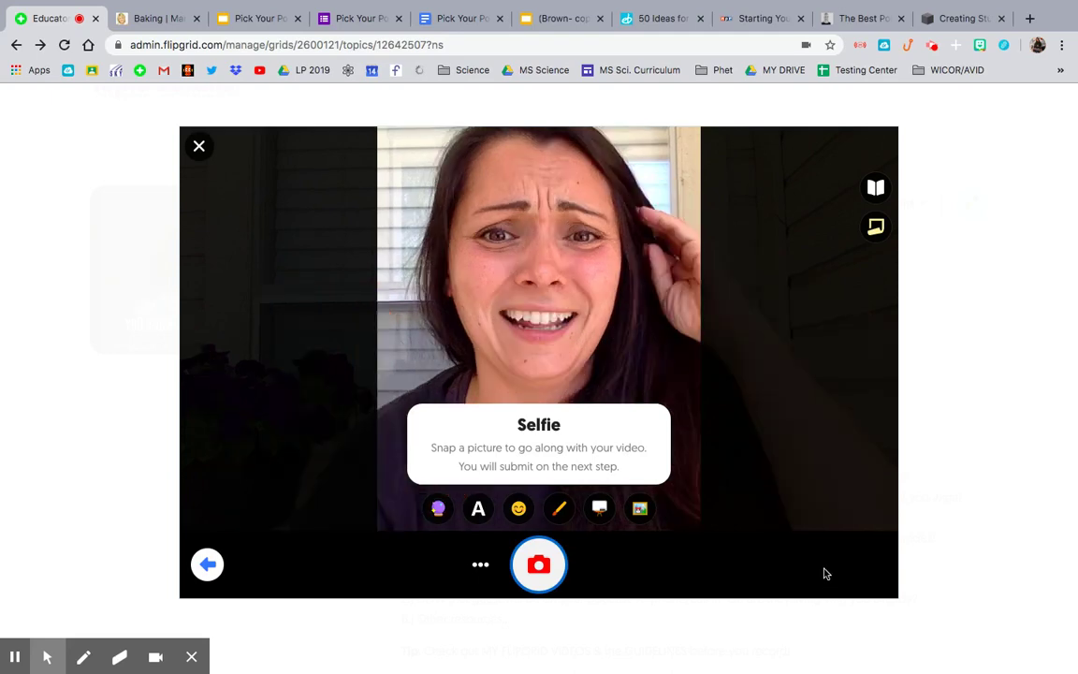
pyautogui.click(640, 508)
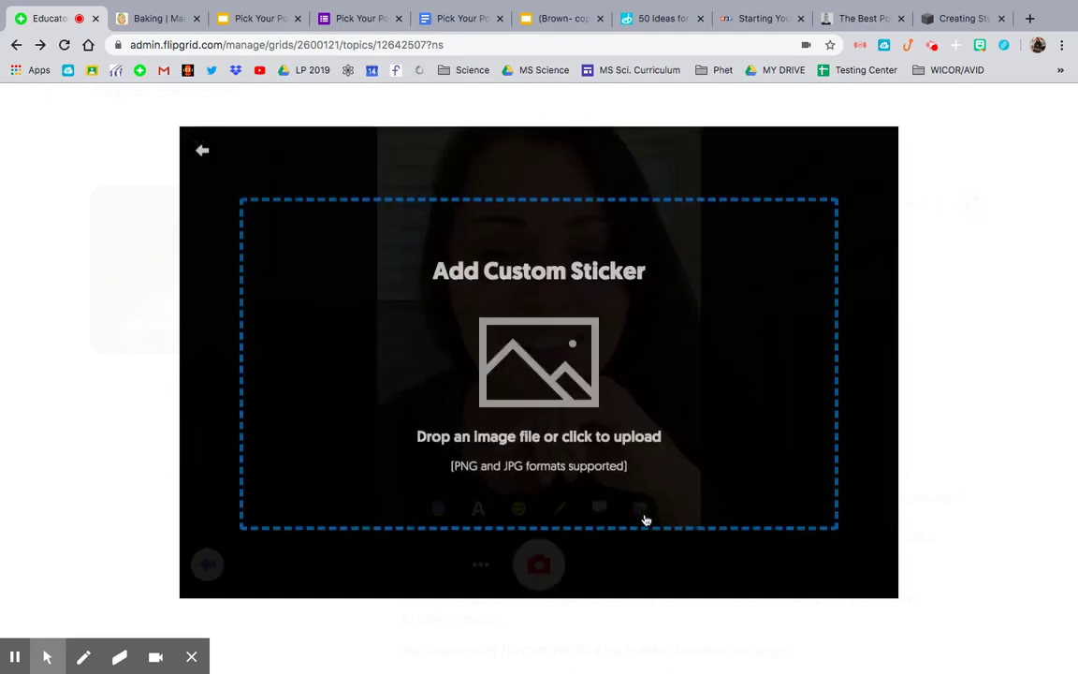
pyautogui.click(645, 518)
pyautogui.doubleClick(321, 81)
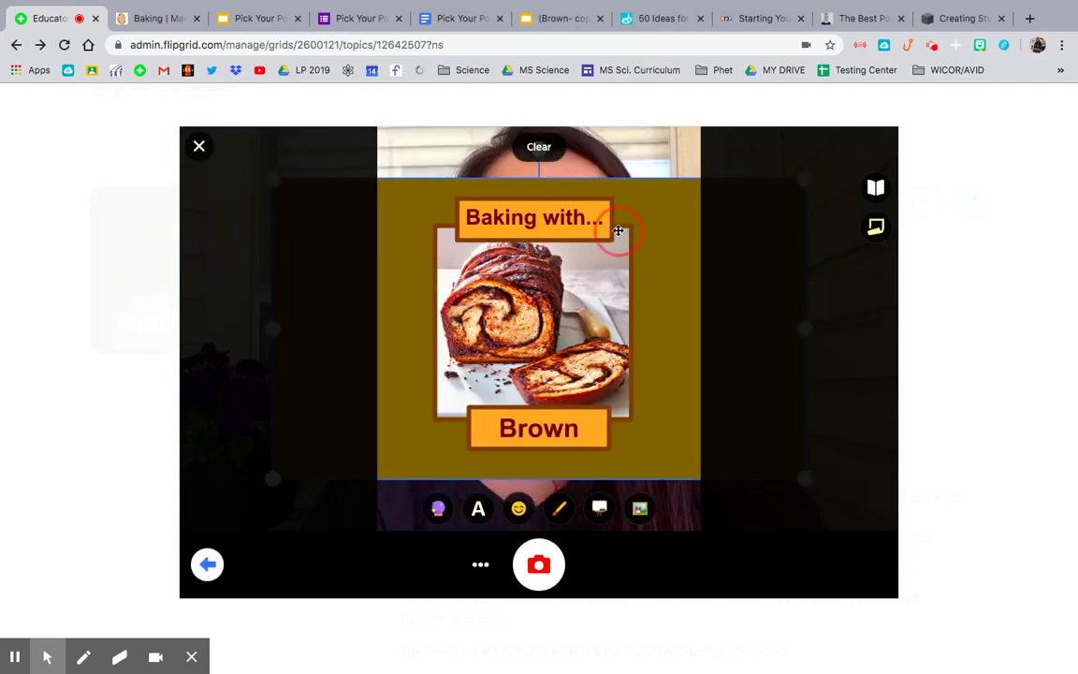
# Enlarge and center the logo sticker so it covers the whole selfie frame, and take the cover picture with it
pyautogui.moveTo(664, 196); pyautogui.dragTo(509, 206)
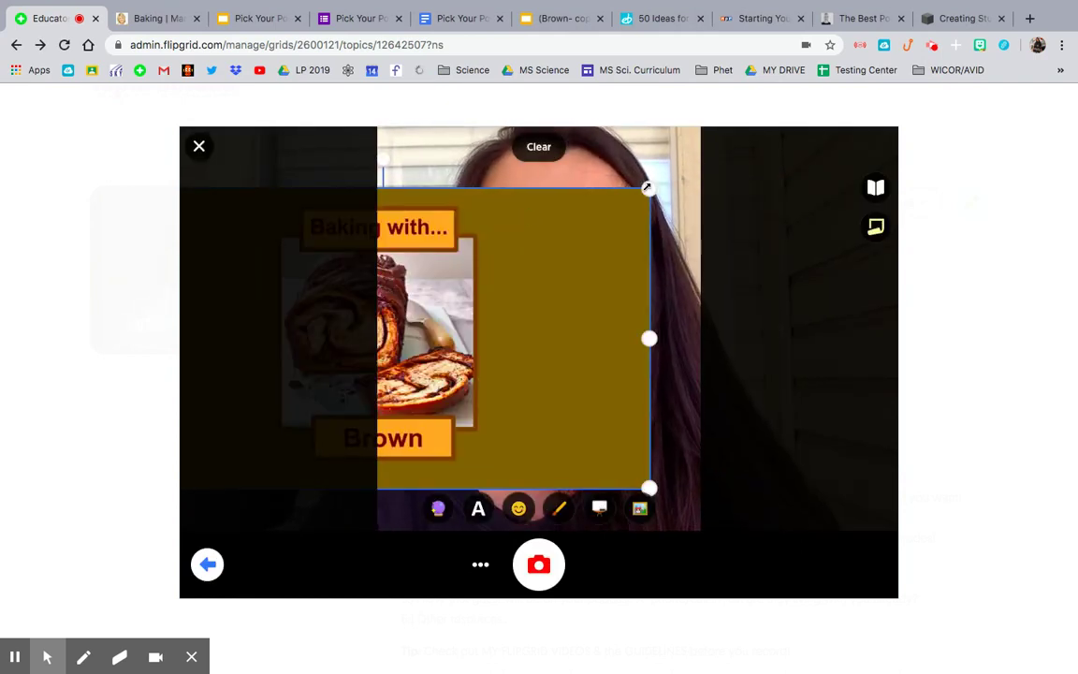
pyautogui.moveTo(679, 146); pyautogui.dragTo(761, 110)
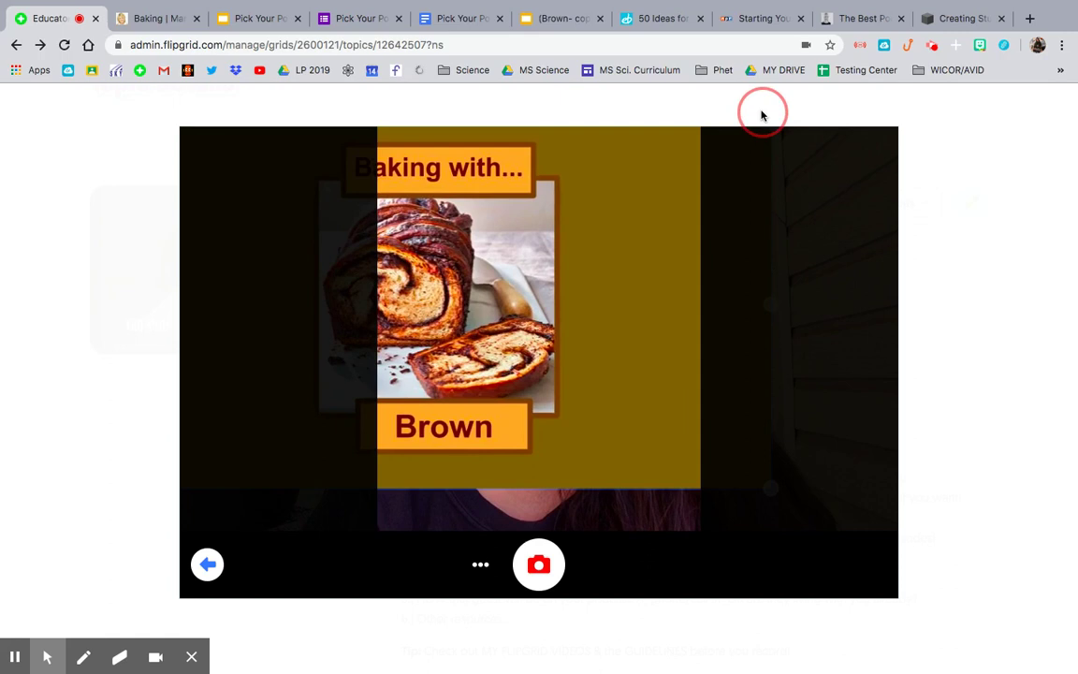
pyautogui.click(607, 286)
pyautogui.moveTo(627, 284); pyautogui.dragTo(889, 243)
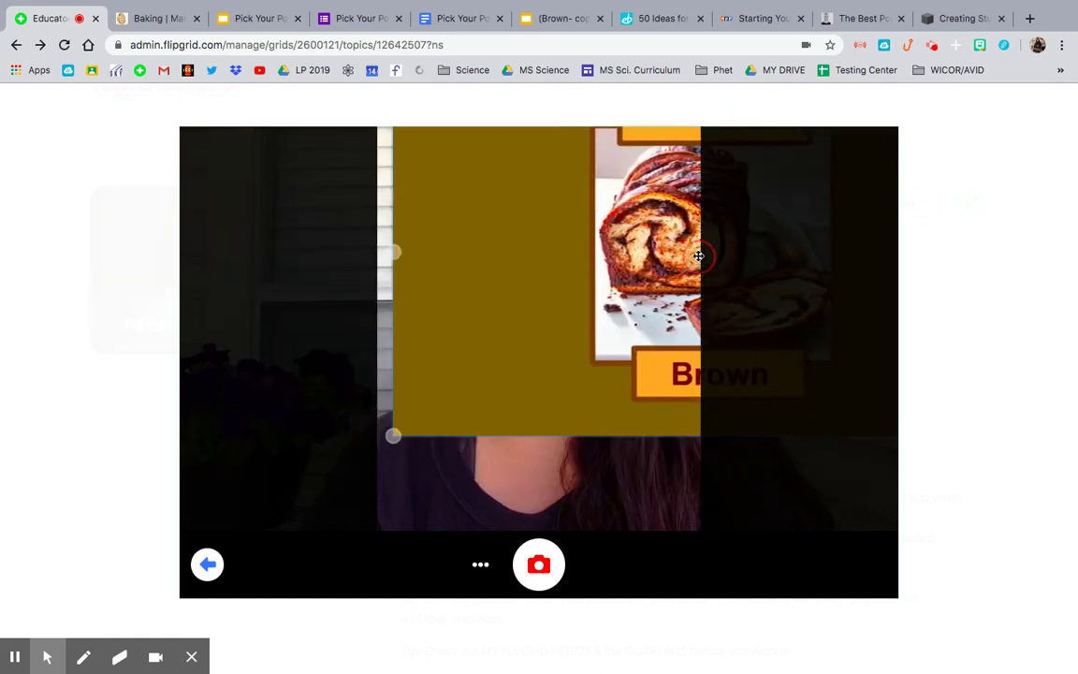
pyautogui.moveTo(393, 434); pyautogui.dragTo(314, 513)
pyautogui.moveTo(510, 333); pyautogui.dragTo(538, 378)
pyautogui.moveTo(587, 154); pyautogui.dragTo(585, 143)
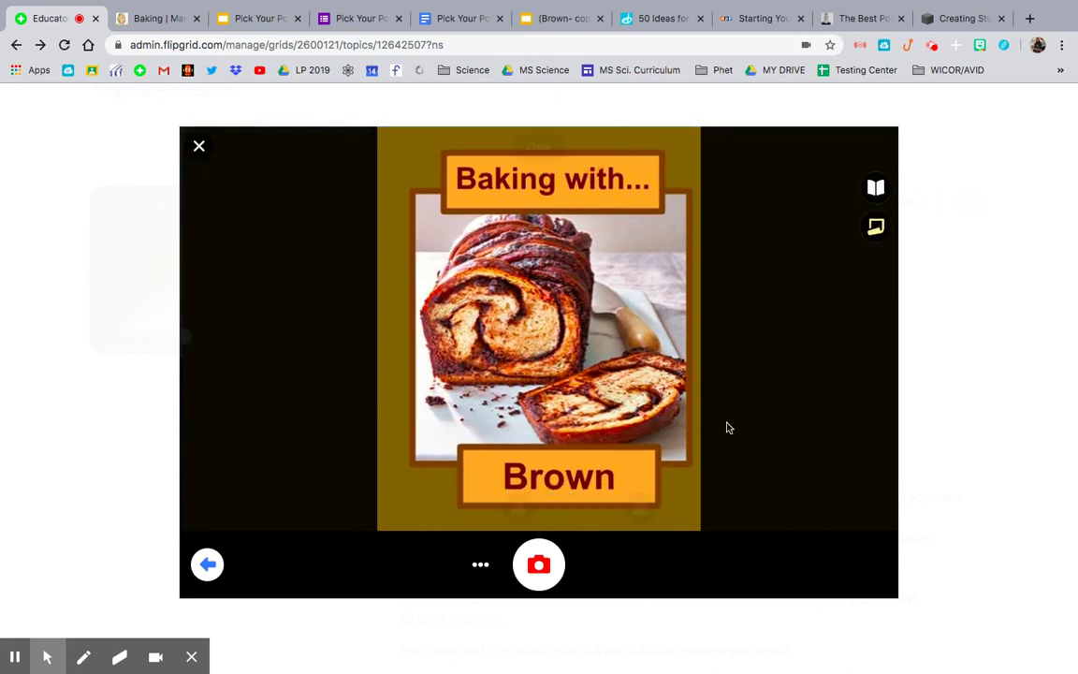
pyautogui.click(540, 565)
pyautogui.click(825, 562)
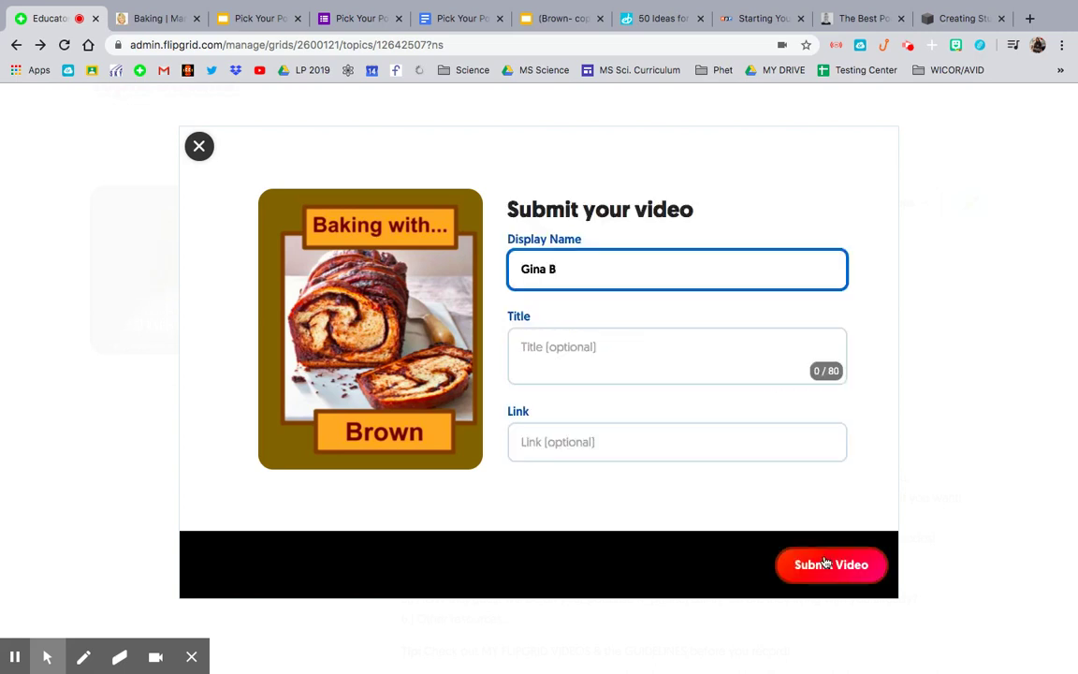
# Enter the podcast name from the logo as the display name and the host's name as the video title
pyautogui.tripleClick(552, 269)
pyautogui.write('Baking with Brown')
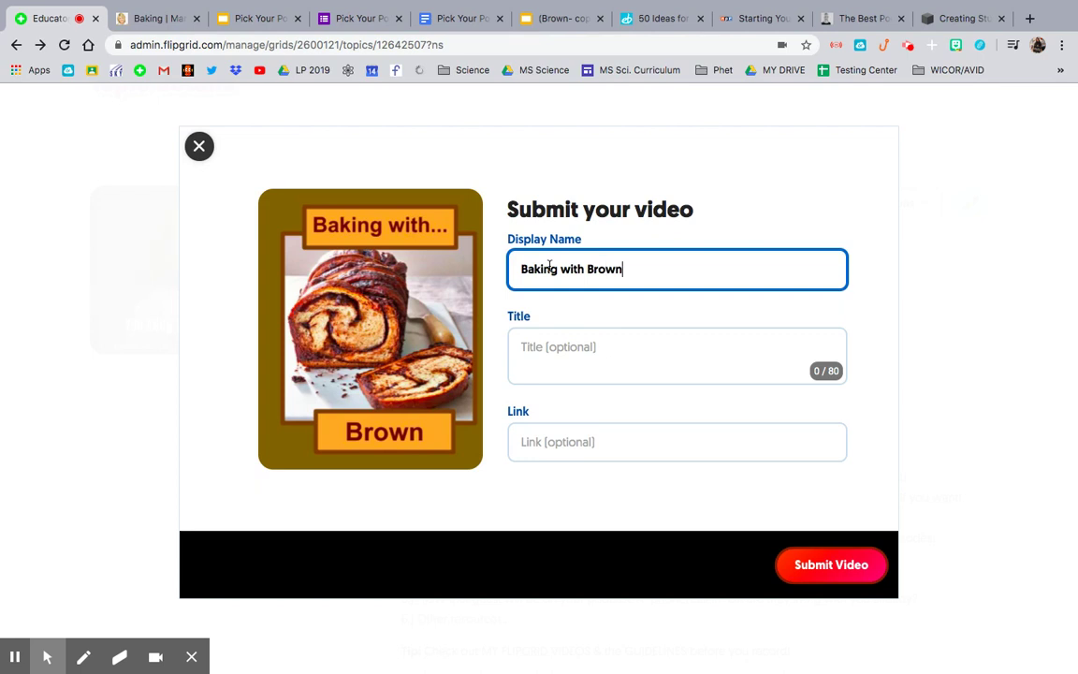
pyautogui.click(543, 344)
pyautogui.write('Ms Brown')
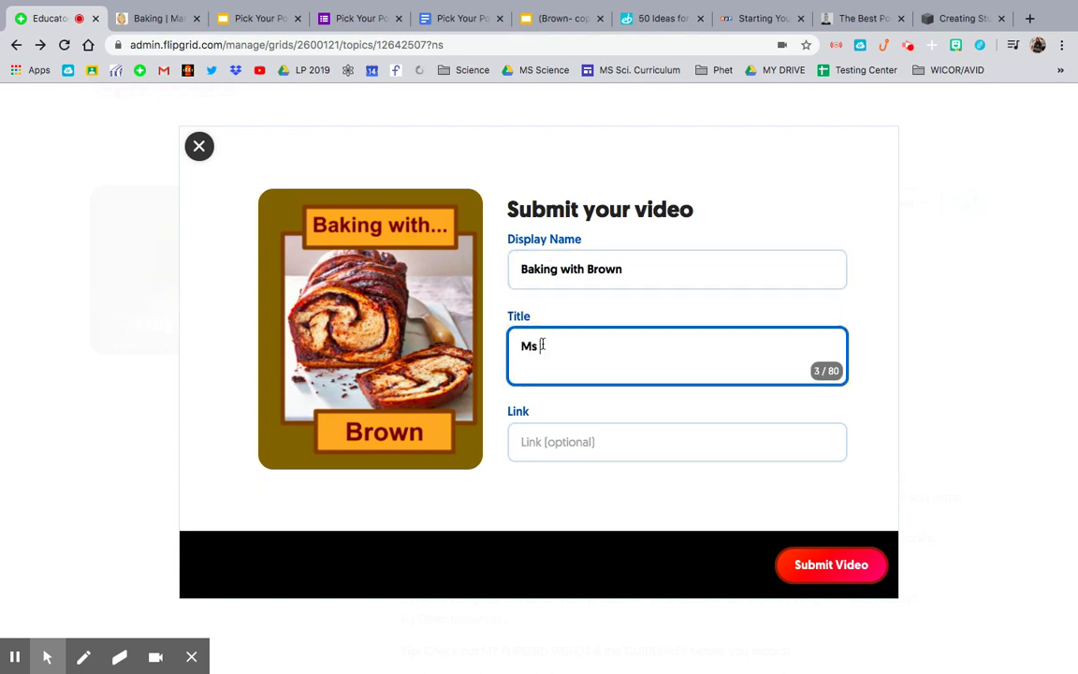
# Copy the web address of the marthastewart.com baking page and paste it as the video's link
pyautogui.click(554, 442)
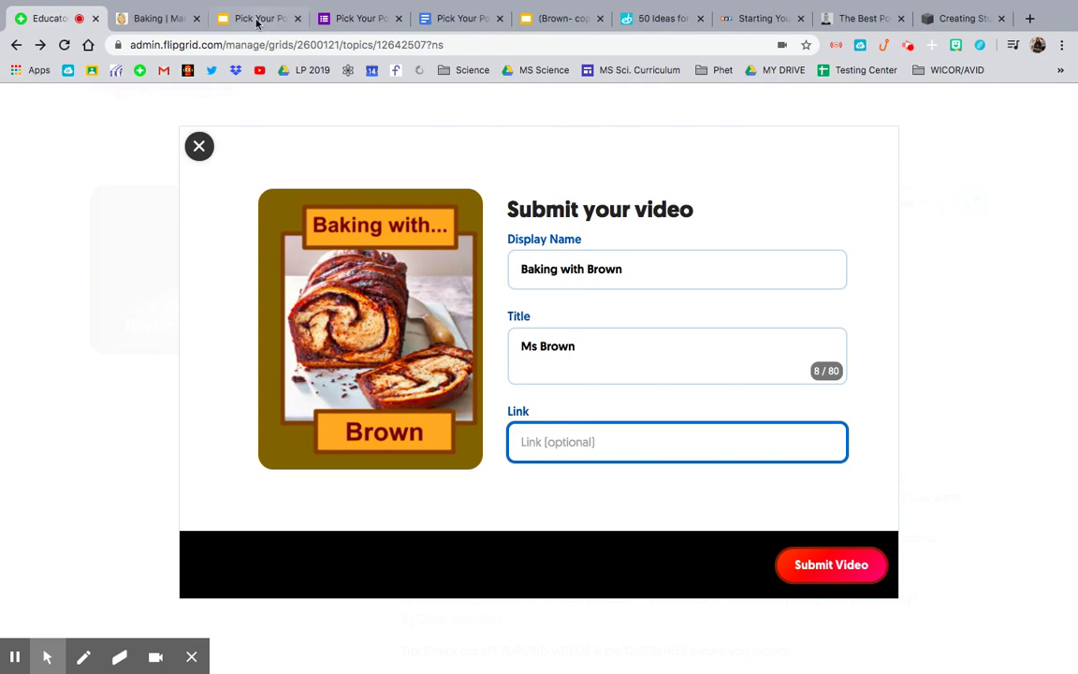
pyautogui.click(173, 18)
pyautogui.click(191, 45)
pyautogui.press('super+c')
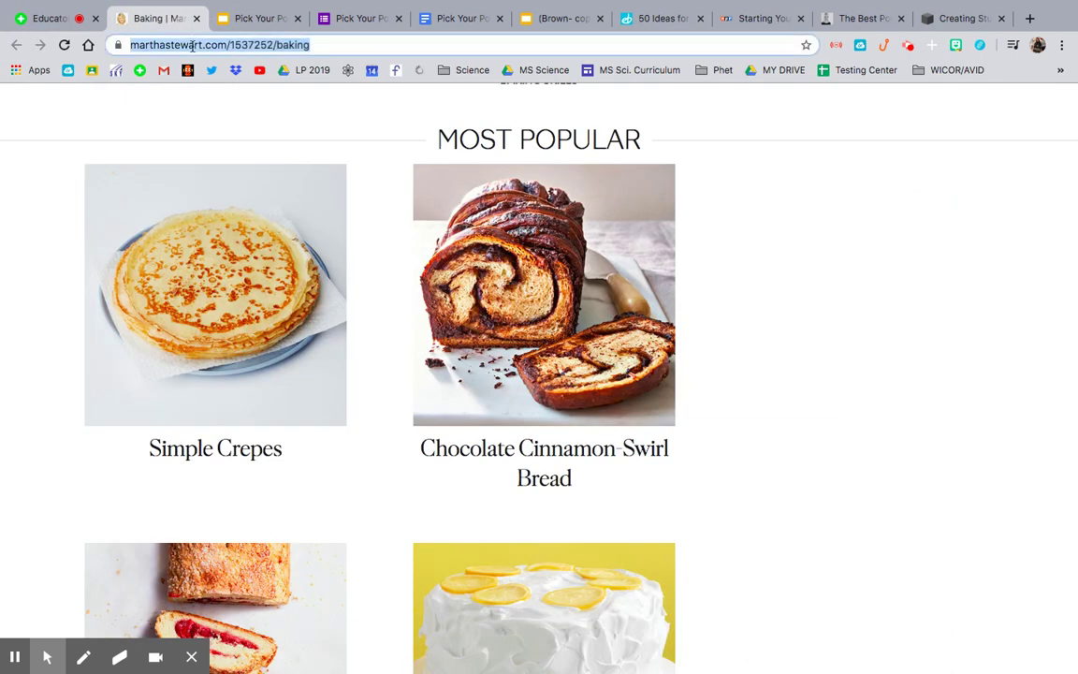
pyautogui.click(44, 18)
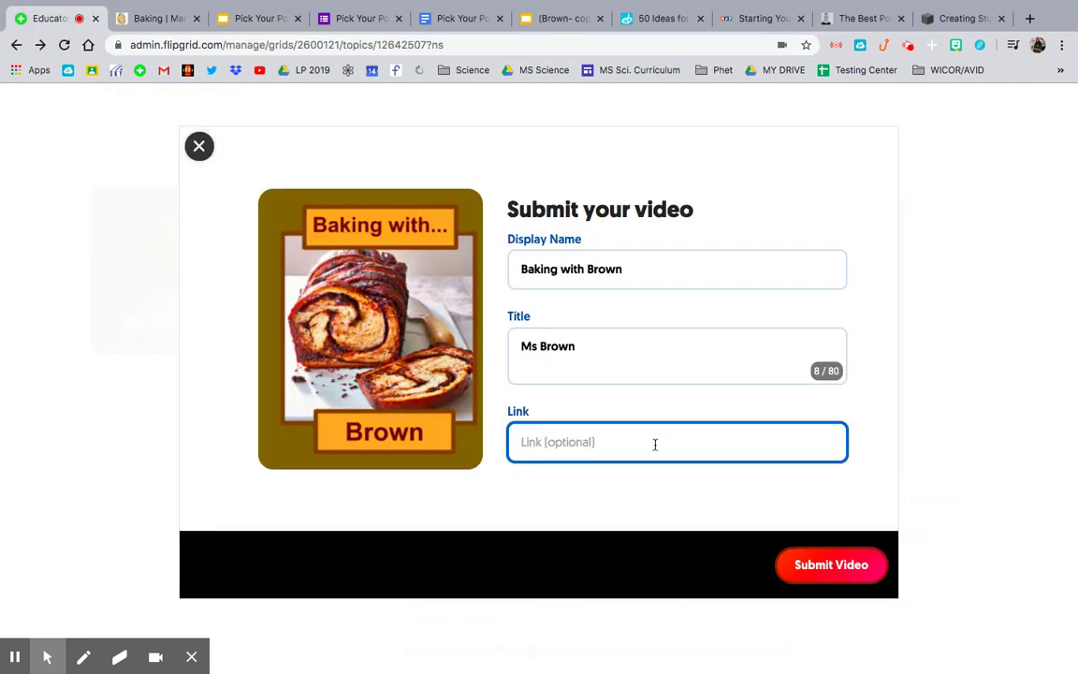
pyautogui.press('super+v')
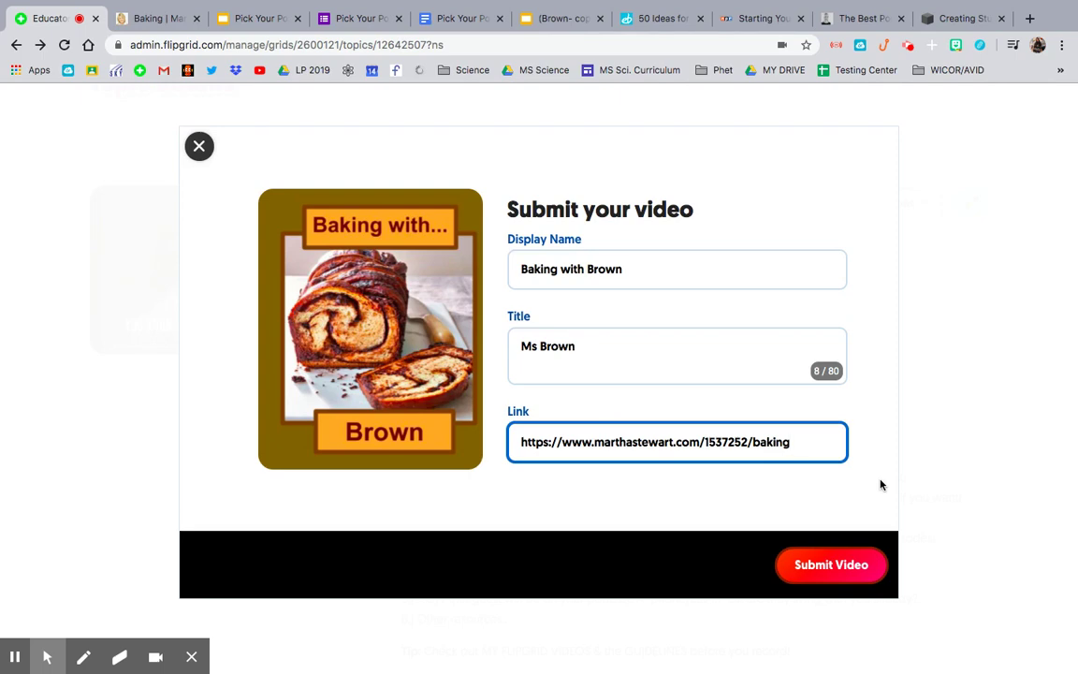
# Close the submission form without submitting the video and return to the Pick Your Podcast! topic details
pyautogui.click(200, 147)
pyautogui.click(570, 409)
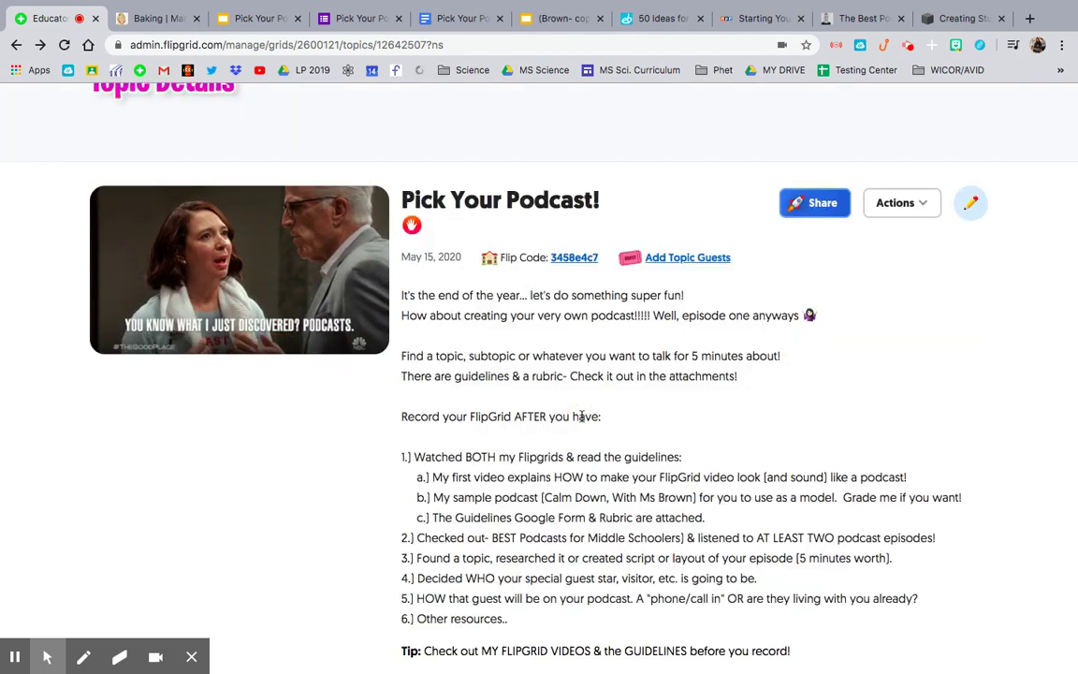
pyautogui.scroll(-3, 888, 320)
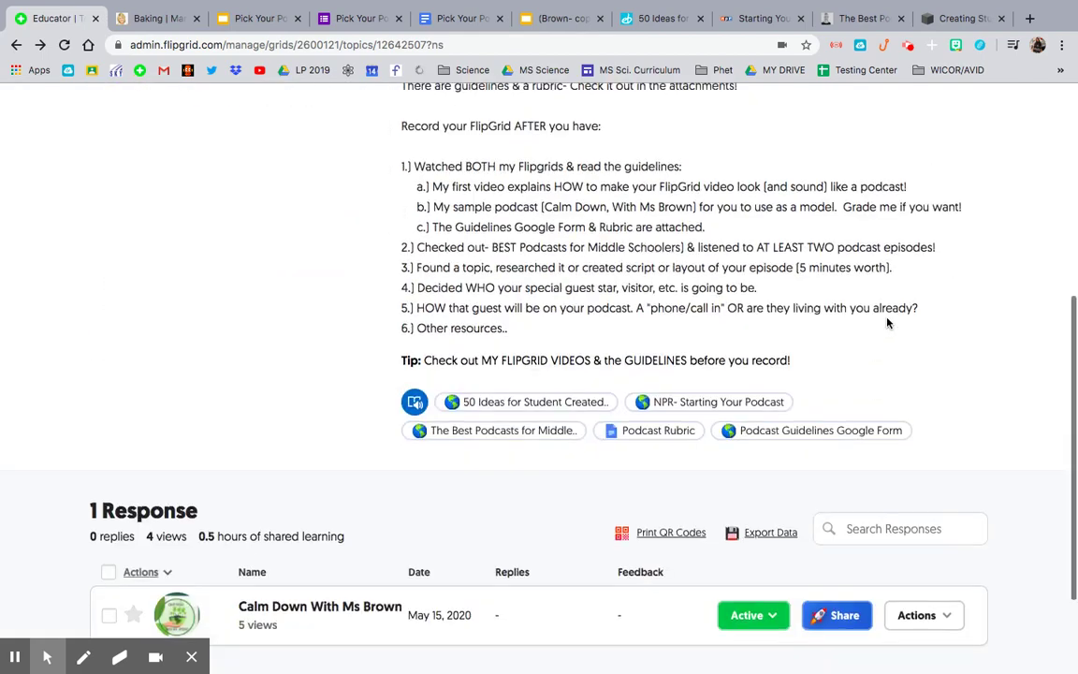
pyautogui.scroll(3, 888, 320)
pyautogui.click(973, 214)
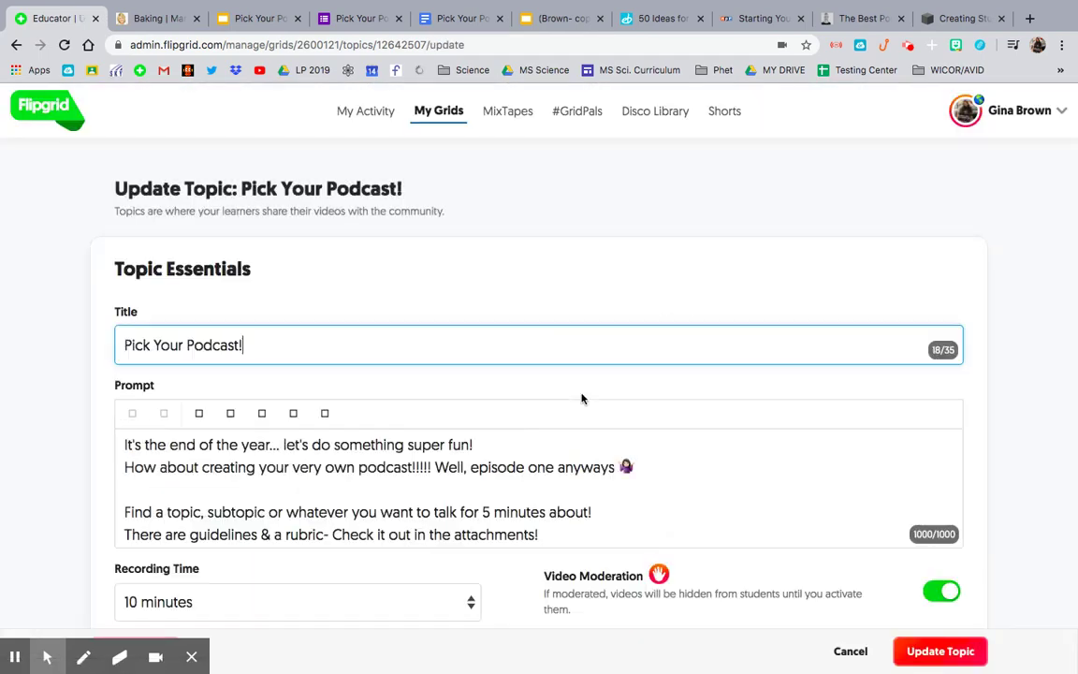
pyautogui.click(17, 46)
pyautogui.click(823, 211)
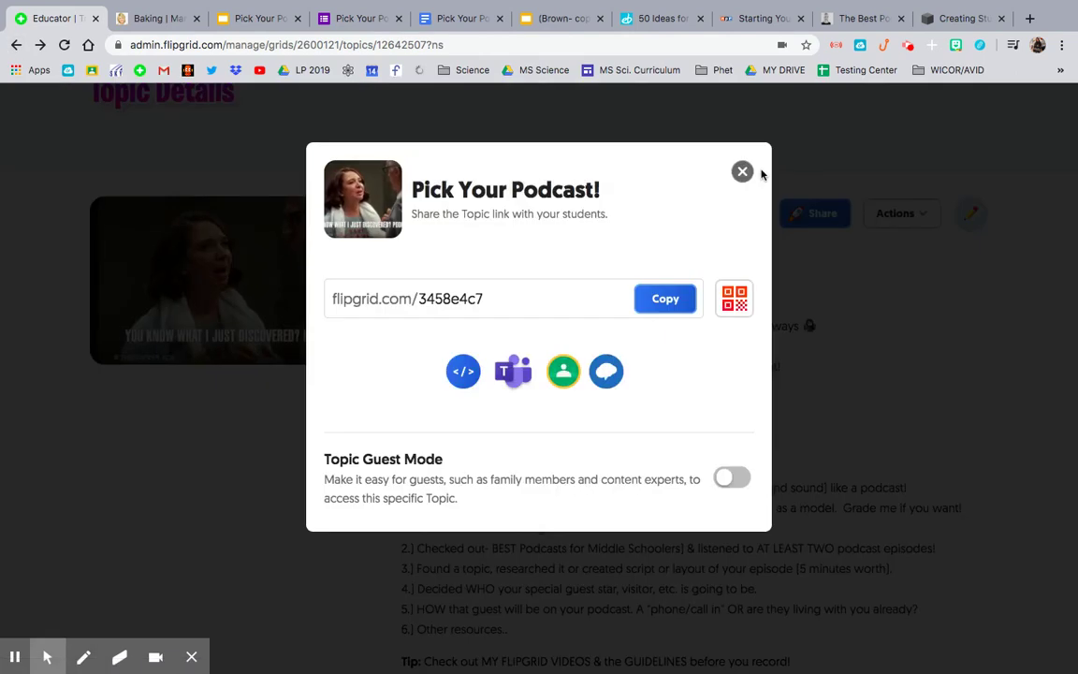
pyautogui.click(742, 172)
# Start a new video response for the Pick Your Podcast! topic
pyautogui.click(889, 214)
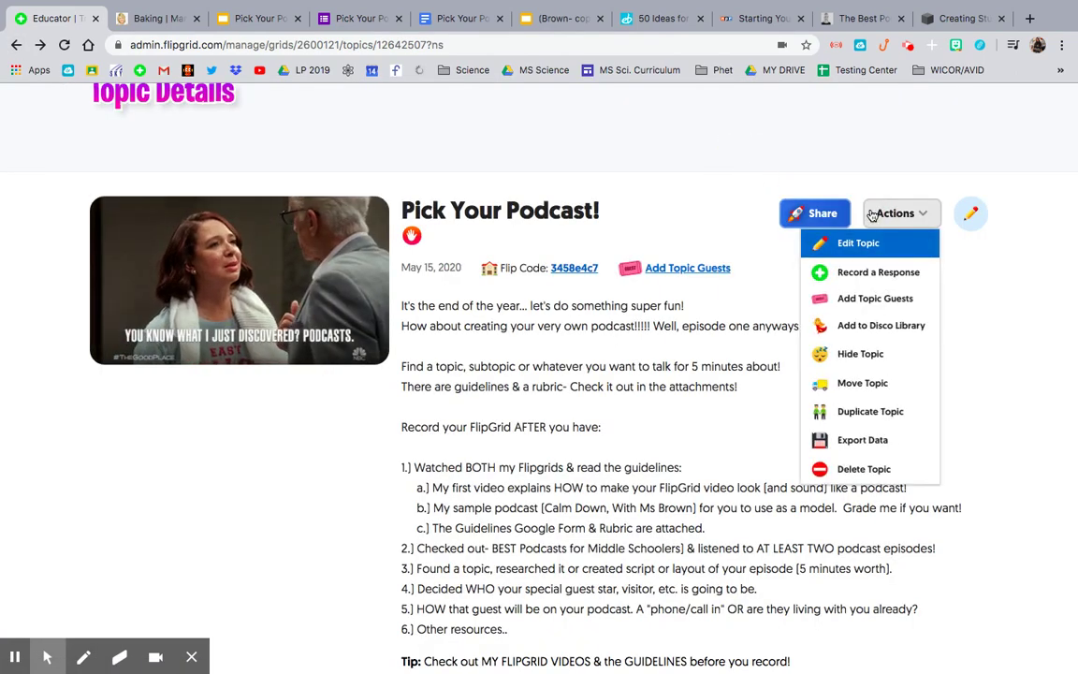
pyautogui.click(874, 273)
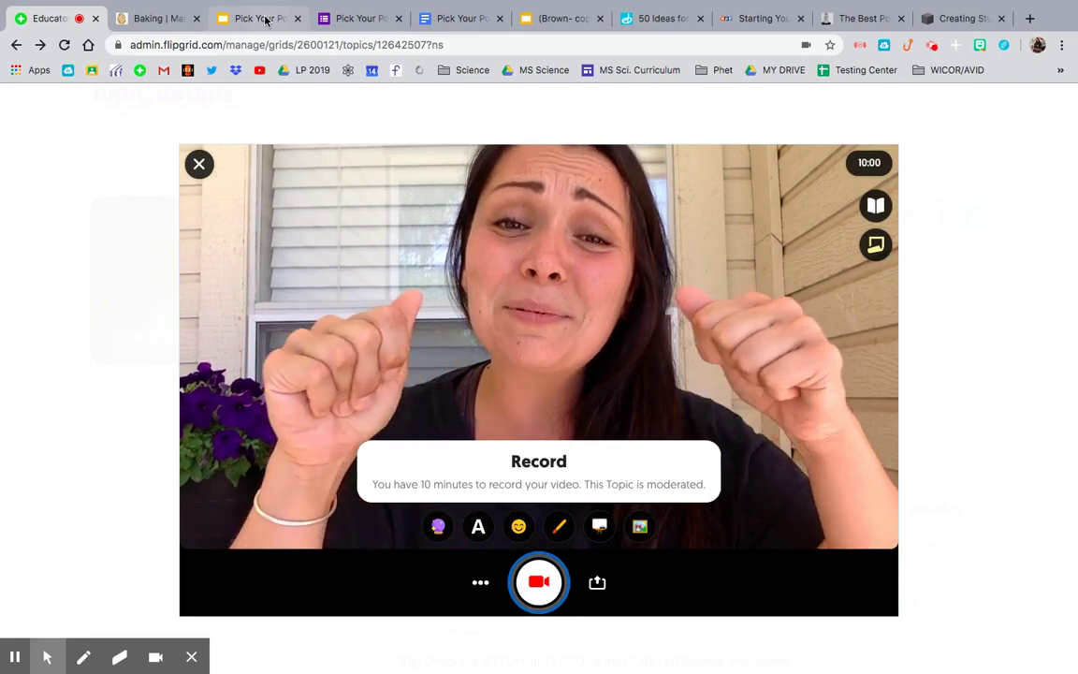
pyautogui.moveTo(645, 3)
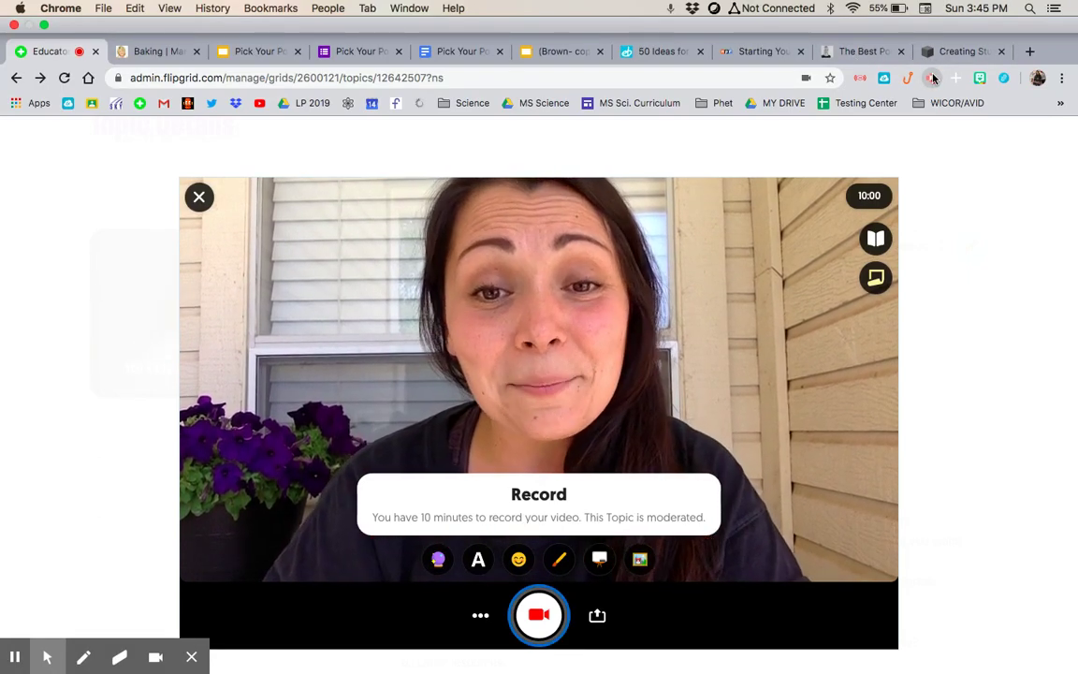
pyautogui.click(932, 77)
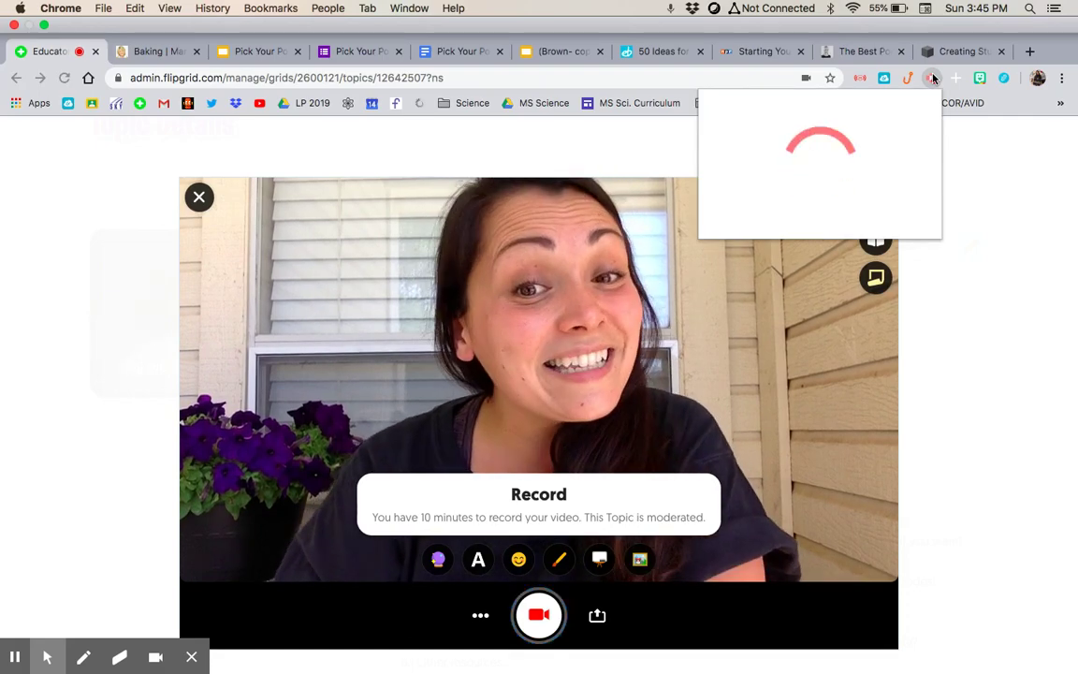